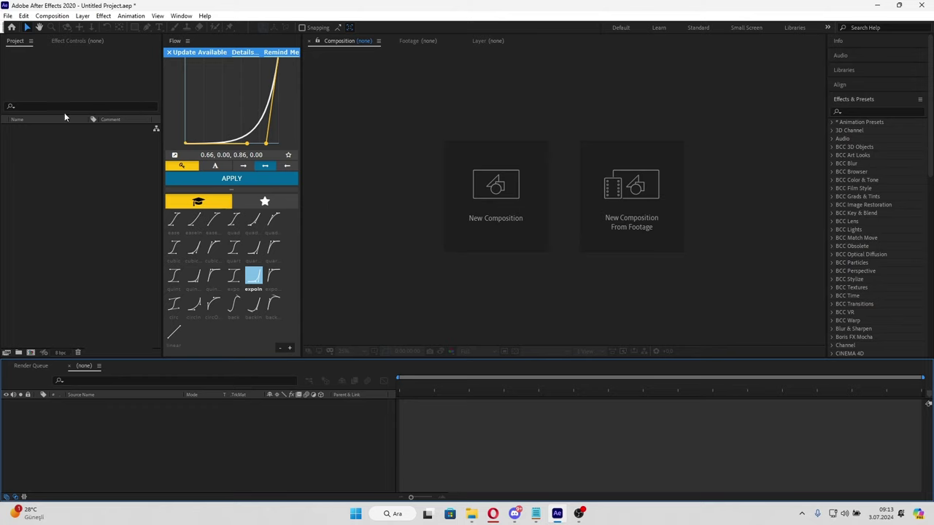
Switch to the All Panels workspace and bring the Project panel back to the front
{"action": "left_click", "coordinate": [77, 41]}
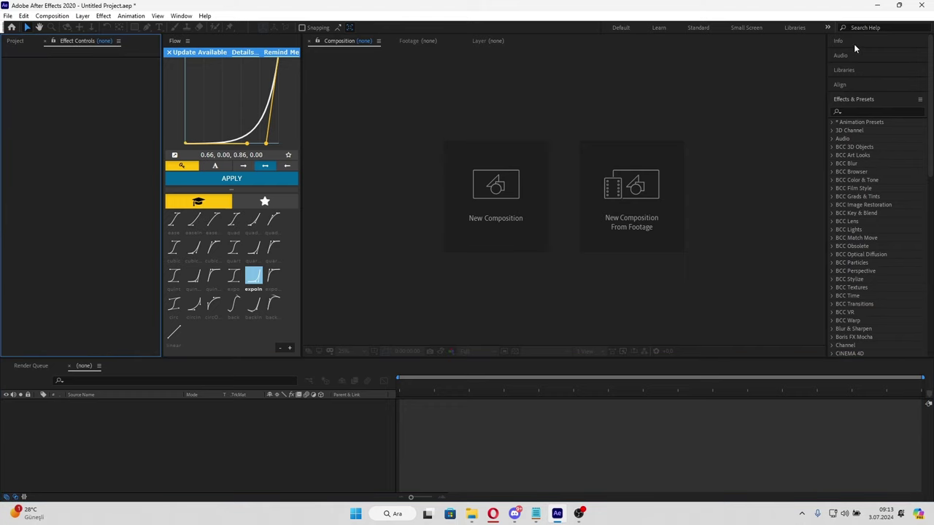
{"action": "left_click", "coordinate": [180, 16]}
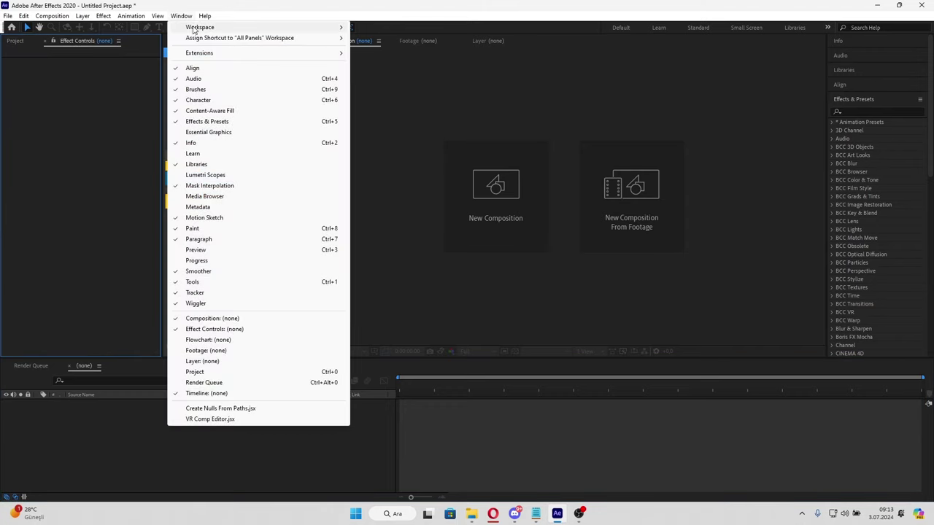
{"action": "mouse_move", "coordinate": [199, 29]}
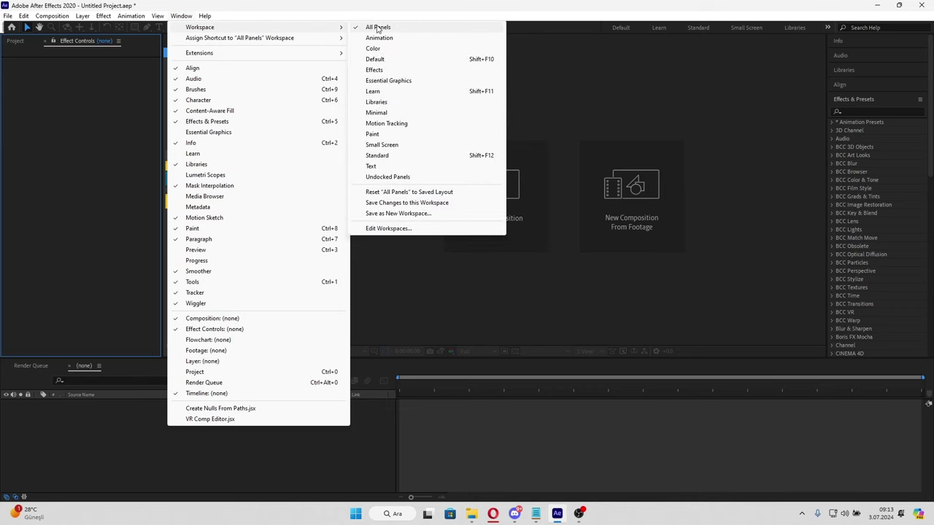
{"action": "left_click", "coordinate": [377, 27]}
{"action": "left_click", "coordinate": [14, 43]}
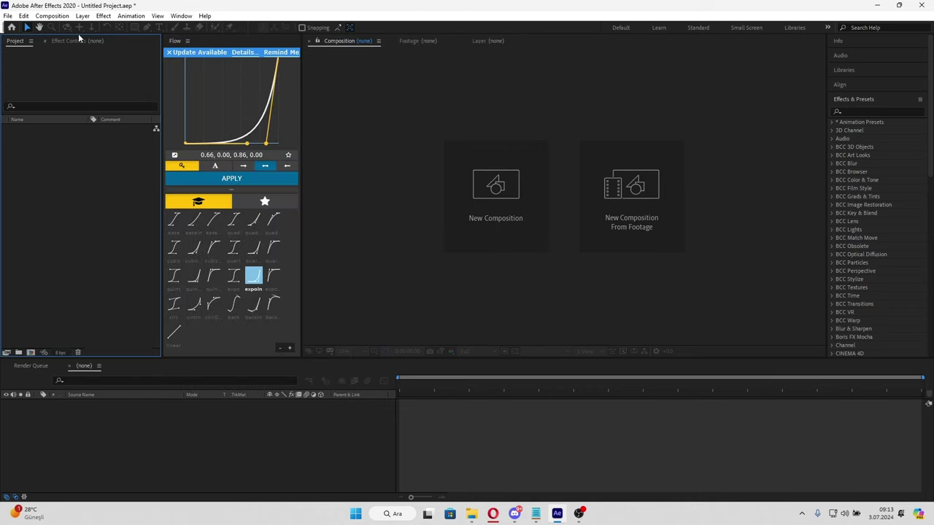
Open the Media & Disk Cache preferences showing the 60 GB disk cache, then bring up File Explorer
{"action": "left_click", "coordinate": [23, 16]}
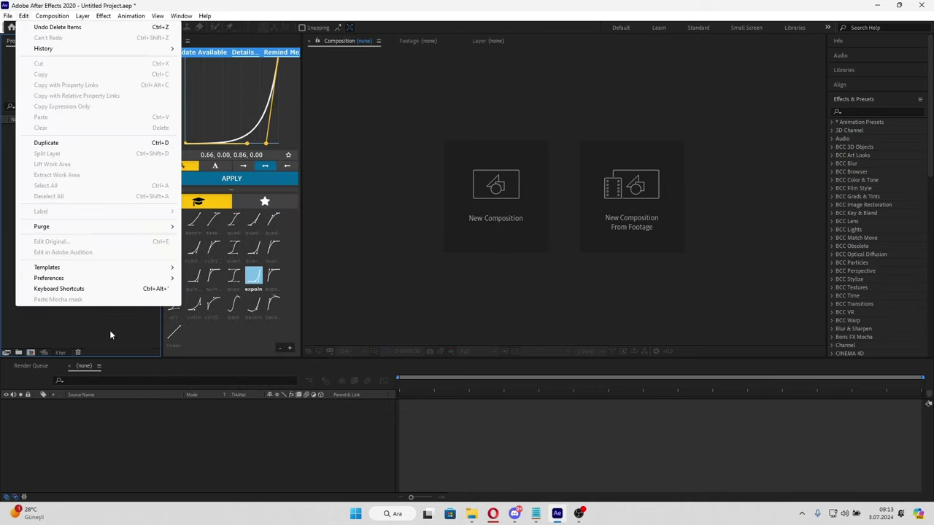
{"action": "mouse_move", "coordinate": [89, 280]}
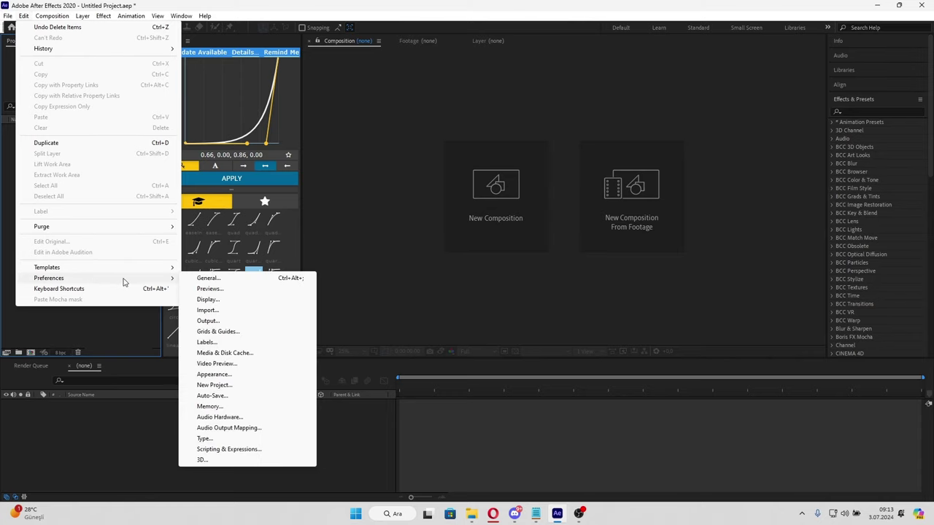
{"action": "left_click", "coordinate": [243, 343]}
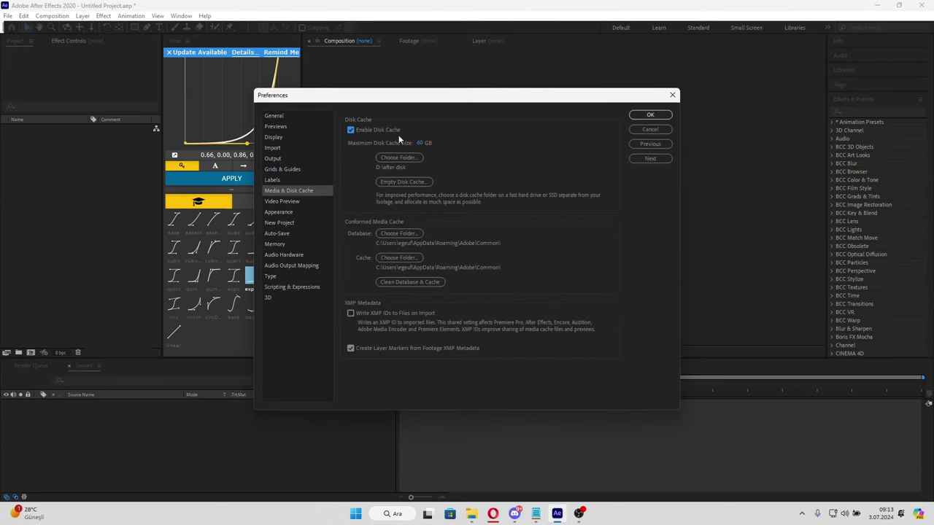
{"action": "left_click", "coordinate": [471, 513]}
Browse the folders on Harici Disk (D:), then close File Explorer
{"action": "left_click", "coordinate": [219, 407]}
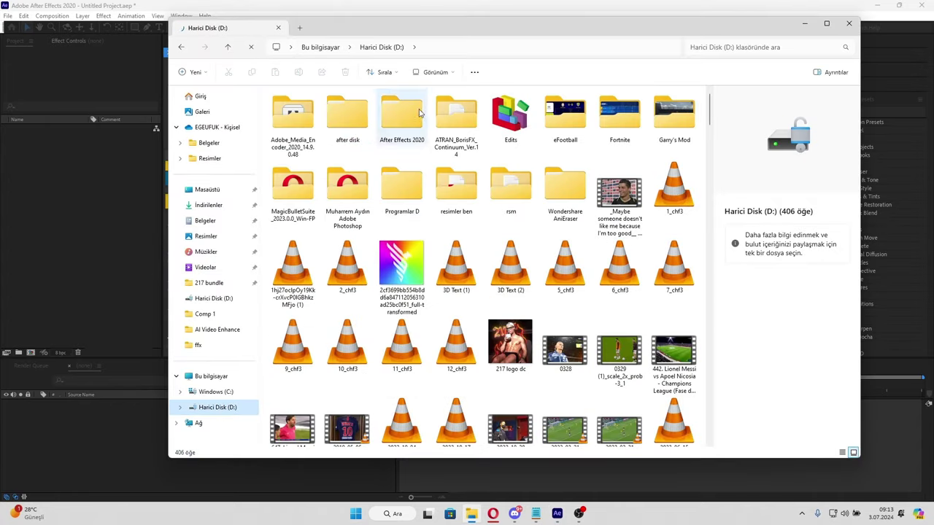
{"action": "left_click", "coordinate": [848, 23]}
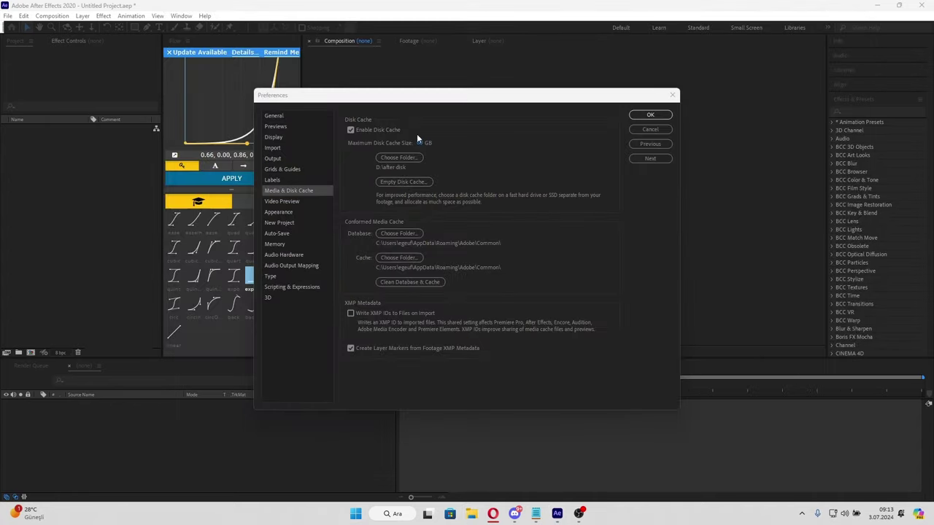
Review the Memory page (4 GB reserved, 12 GB available) and close Preferences with OK
{"action": "left_click", "coordinate": [288, 245]}
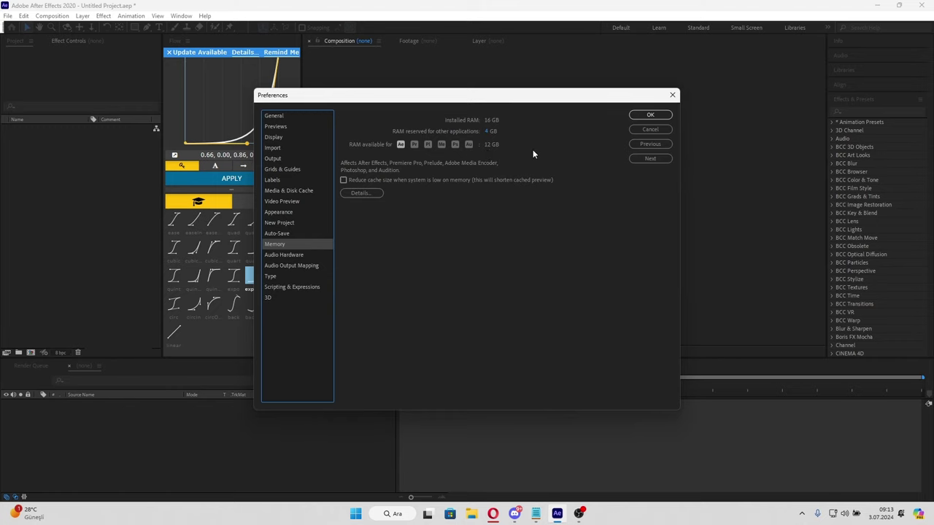
{"action": "left_click", "coordinate": [649, 116]}
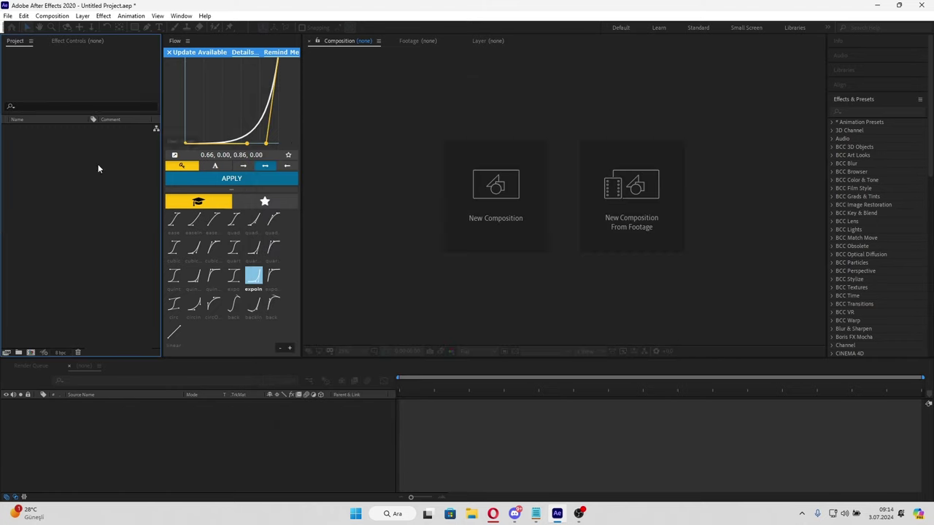
Create Comp 1 at 1080×1440, 60 fps, 0:00:24:29 long, keeping the height at 1440
{"action": "right_click", "coordinate": [83, 213]}
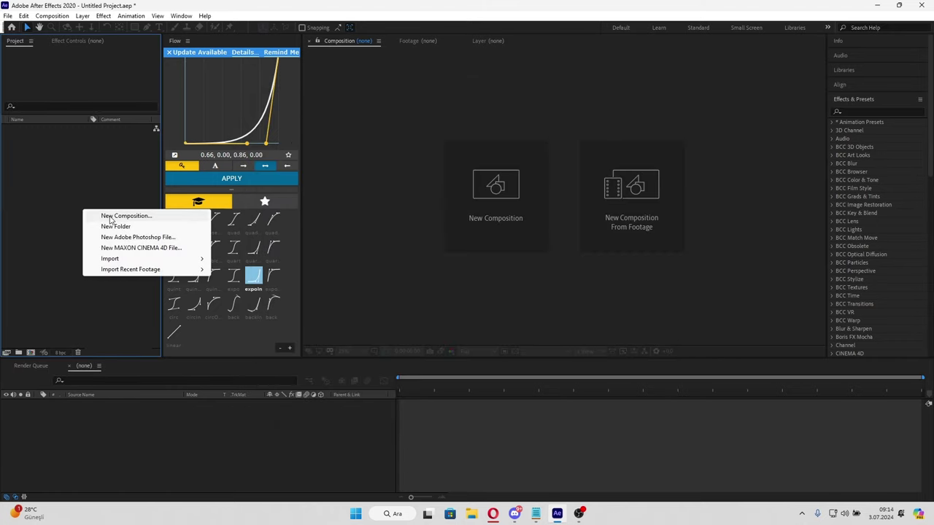
{"action": "left_click", "coordinate": [150, 216]}
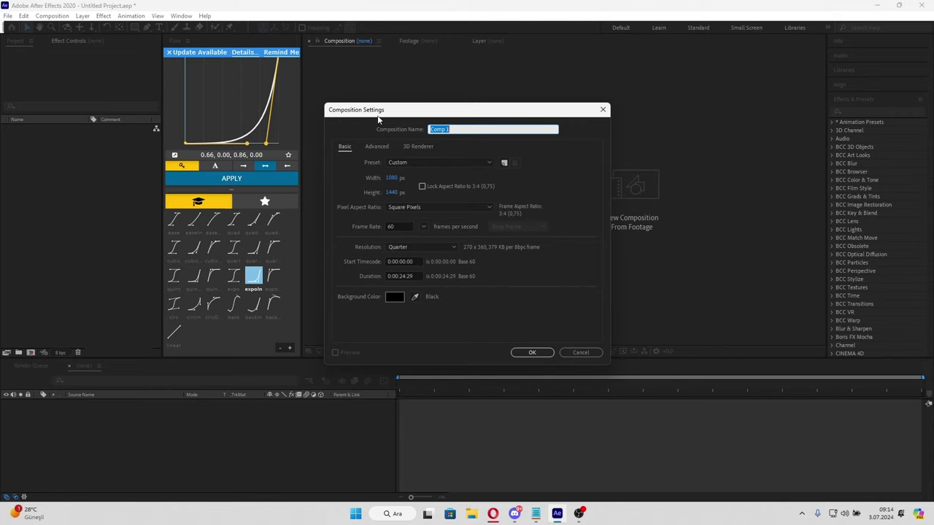
{"action": "left_click", "coordinate": [394, 193]}
{"action": "type", "text": "1920"}
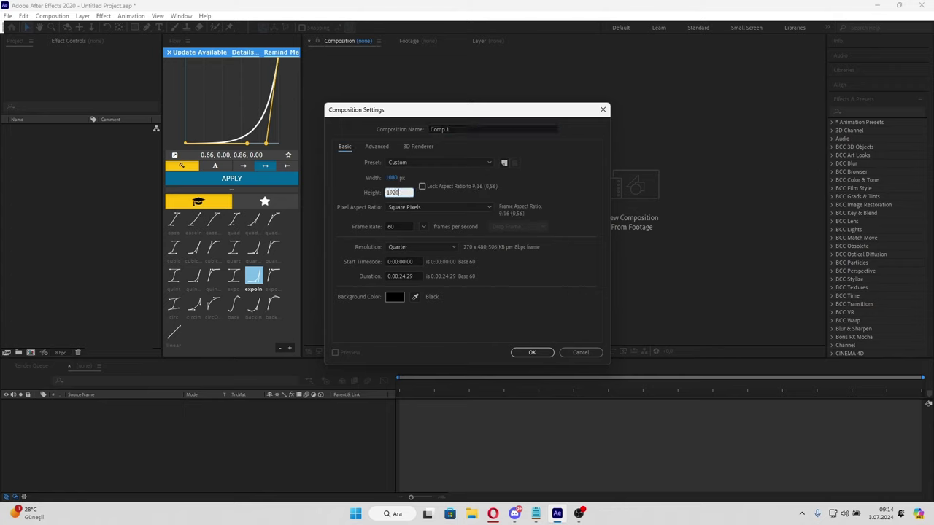
{"action": "key", "text": "Escape"}
{"action": "left_click", "coordinate": [386, 277]}
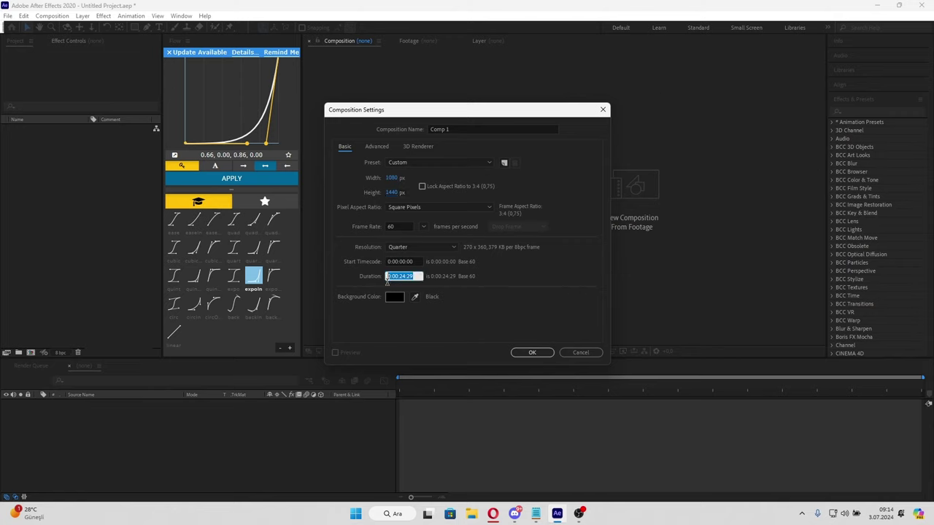
{"action": "left_click_drag", "start_coordinate": [401, 277], "coordinate": [431, 279]}
{"action": "double_click", "coordinate": [414, 277]}
{"action": "left_click", "coordinate": [405, 276]}
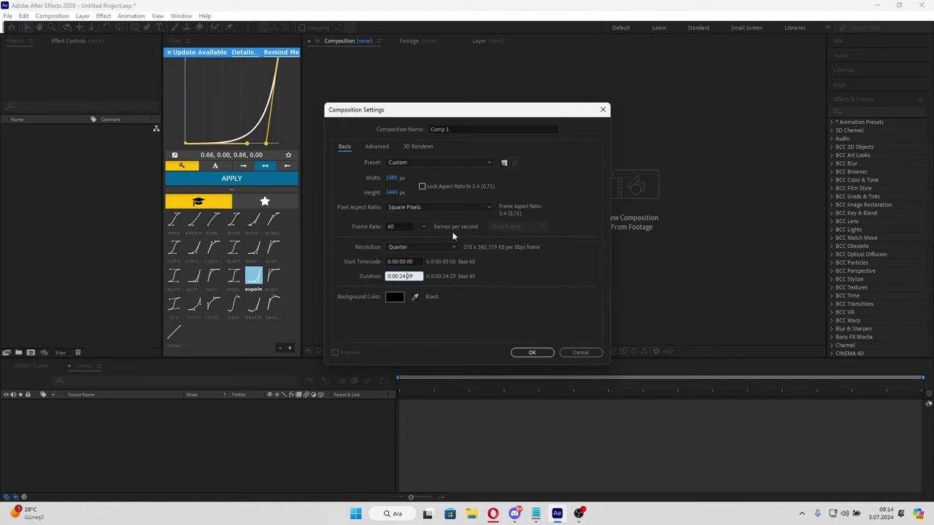
{"action": "left_click", "coordinate": [384, 146]}
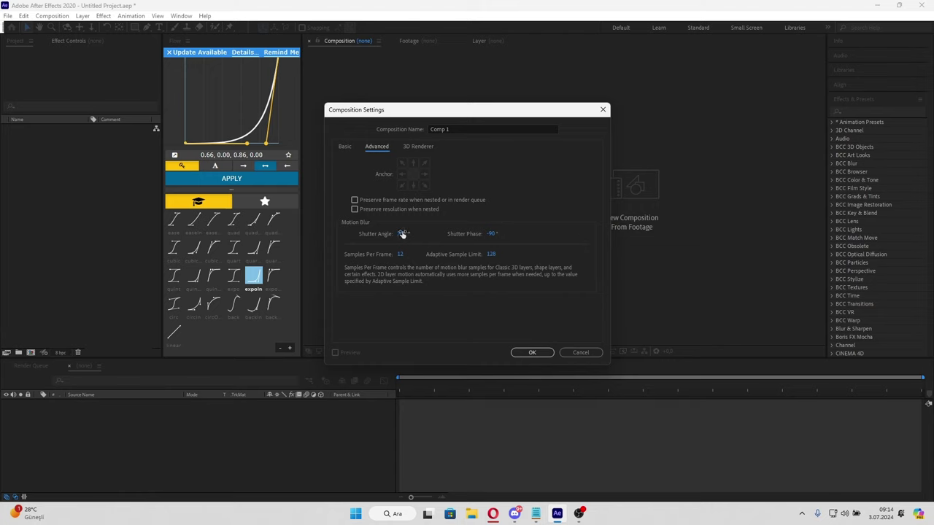
{"action": "left_click", "coordinate": [532, 352]}
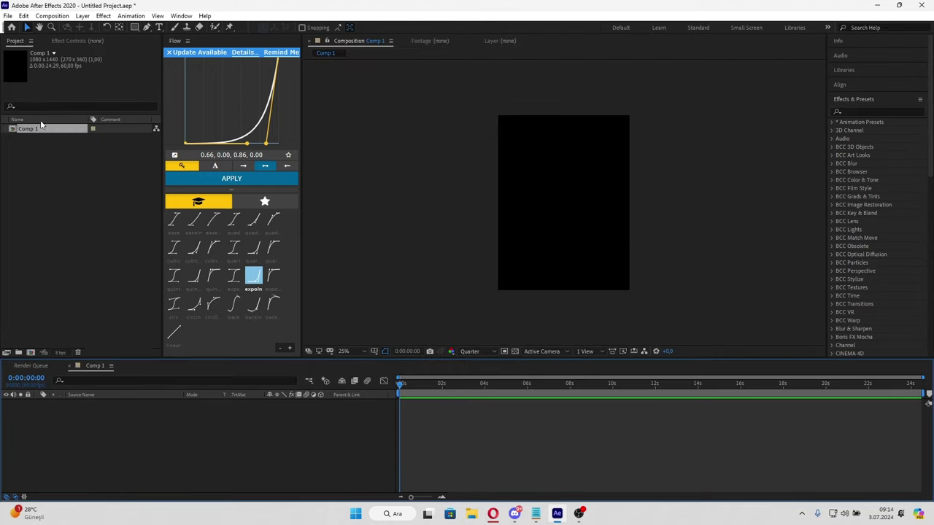
Import AB7 Young Ronaldo SCP - Glow.mp4 and add it as a layer in Comp 1
{"action": "left_click", "coordinate": [86, 237]}
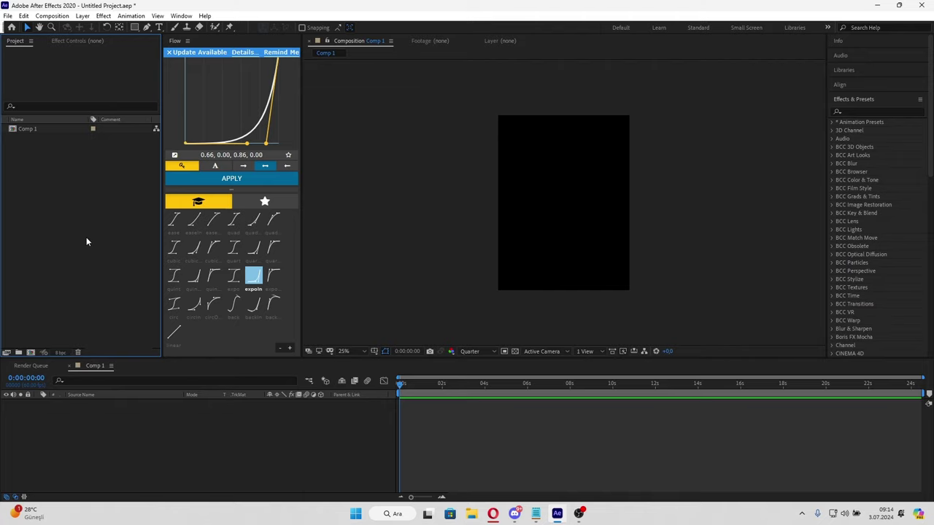
{"action": "double_click", "coordinate": [86, 235]}
{"action": "left_click", "coordinate": [103, 131]}
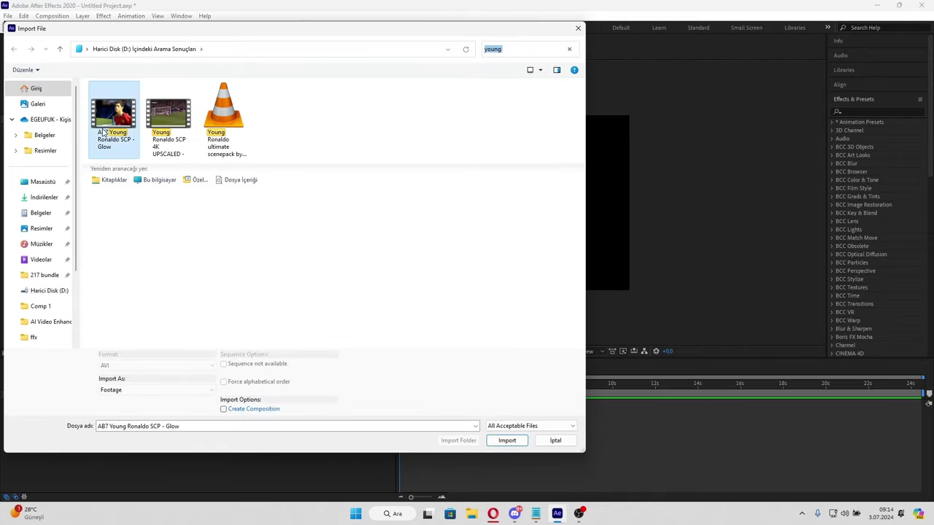
{"action": "double_click", "coordinate": [104, 132]}
{"action": "mouse_move", "coordinate": [51, 128]}
{"action": "left_mouse_down"}
{"action": "mouse_move", "coordinate": [267, 429]}
{"action": "mouse_move", "coordinate": [275, 417]}
{"action": "left_mouse_up"}
Reveal Scale and try the layer's frame blending, motion blur, adjustment and 3D switches, ending in 2D
{"action": "key", "text": "s"}
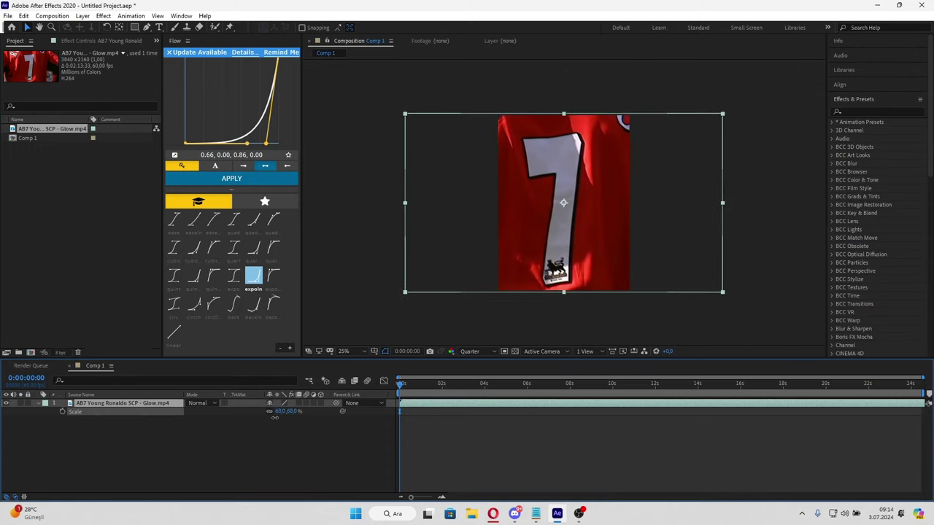
{"action": "left_click", "coordinate": [299, 404]}
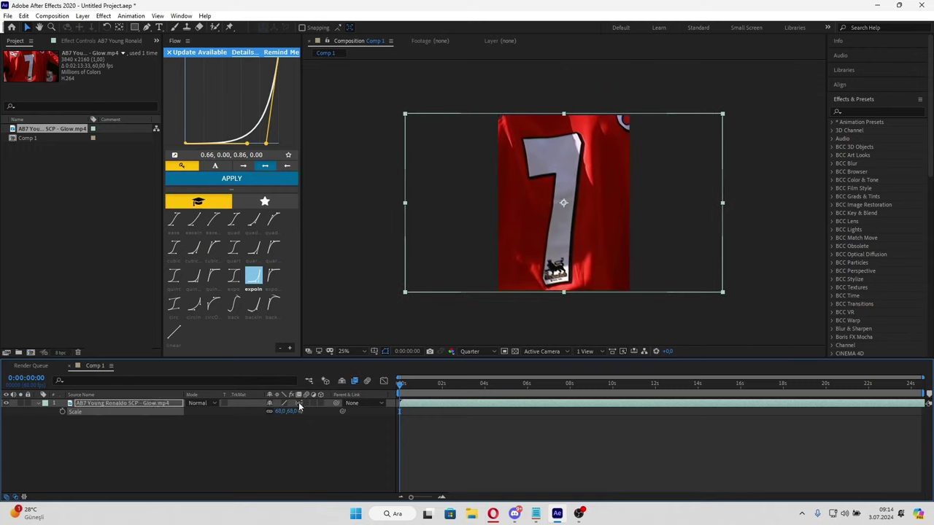
{"action": "left_click", "coordinate": [297, 405]}
{"action": "left_click", "coordinate": [298, 404]}
{"action": "left_click", "coordinate": [306, 404]}
{"action": "left_click", "coordinate": [315, 403]}
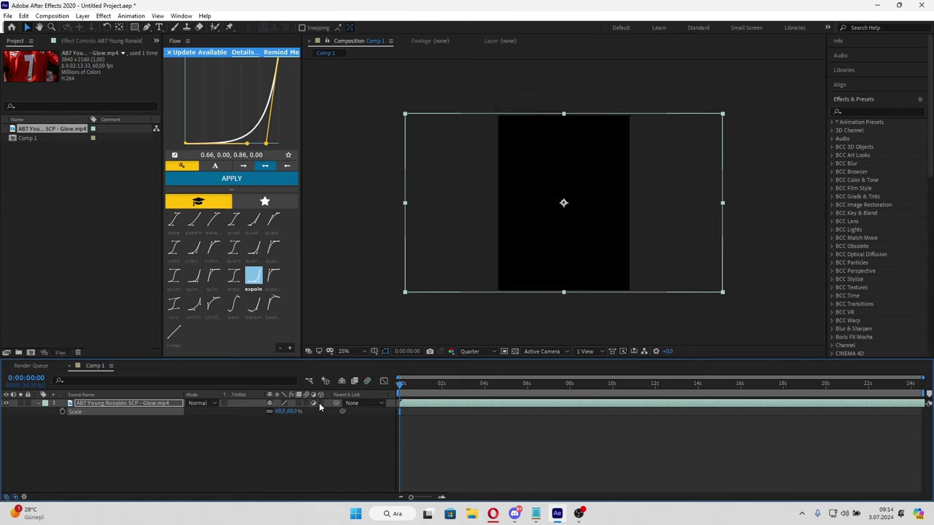
{"action": "left_click", "coordinate": [319, 403]}
{"action": "left_click_drag", "start_coordinate": [573, 204], "coordinate": [566, 212]}
{"action": "left_click", "coordinate": [317, 404]}
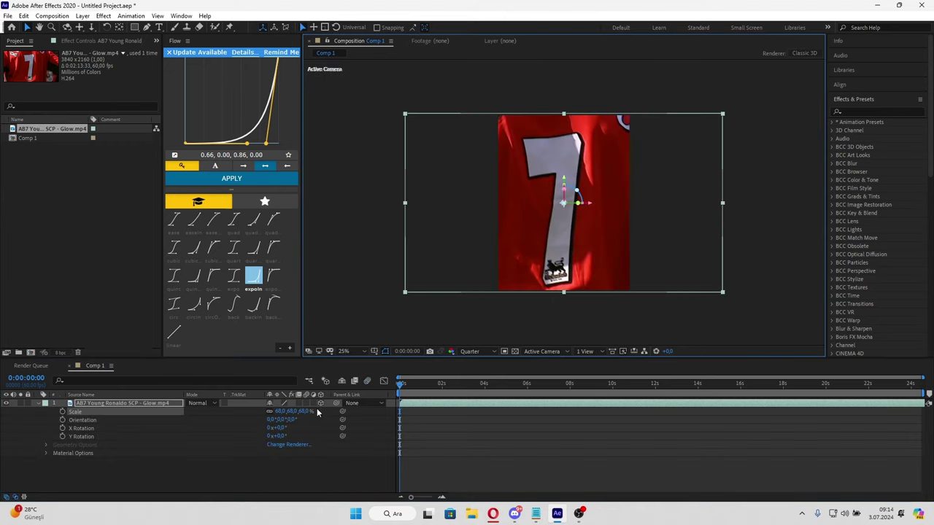
Expand and collapse the layer's Transform group and show its Scale property
{"action": "left_click", "coordinate": [37, 404]}
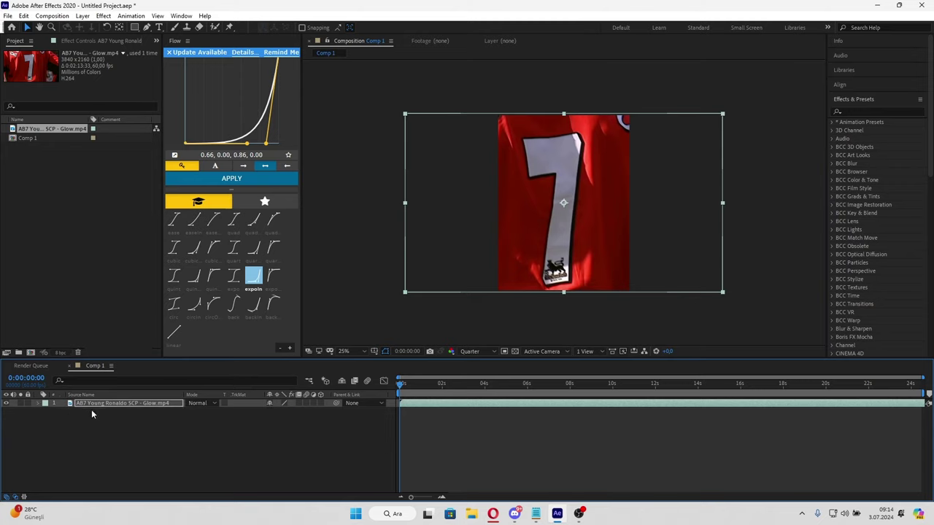
{"action": "left_click", "coordinate": [38, 402]}
{"action": "left_click", "coordinate": [47, 412]}
{"action": "left_click", "coordinate": [47, 412]}
{"action": "left_click", "coordinate": [35, 411]}
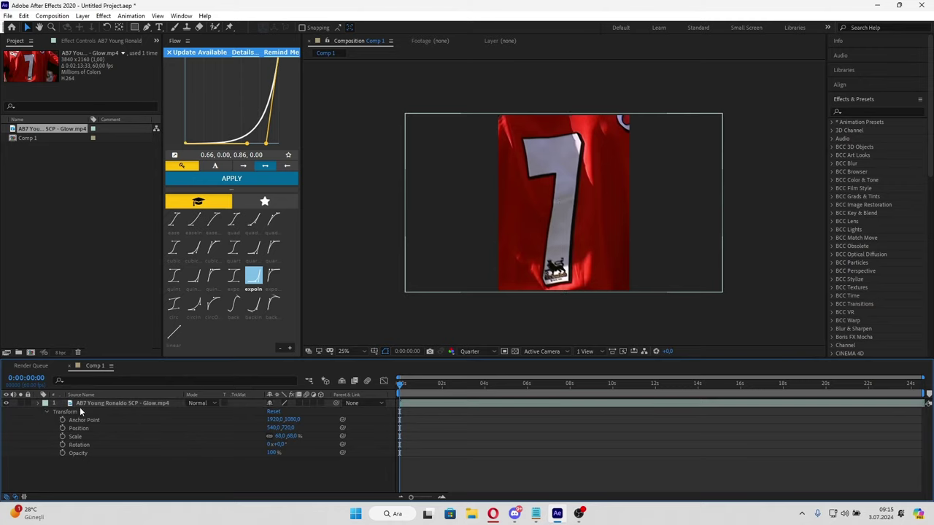
{"action": "key", "text": "s"}
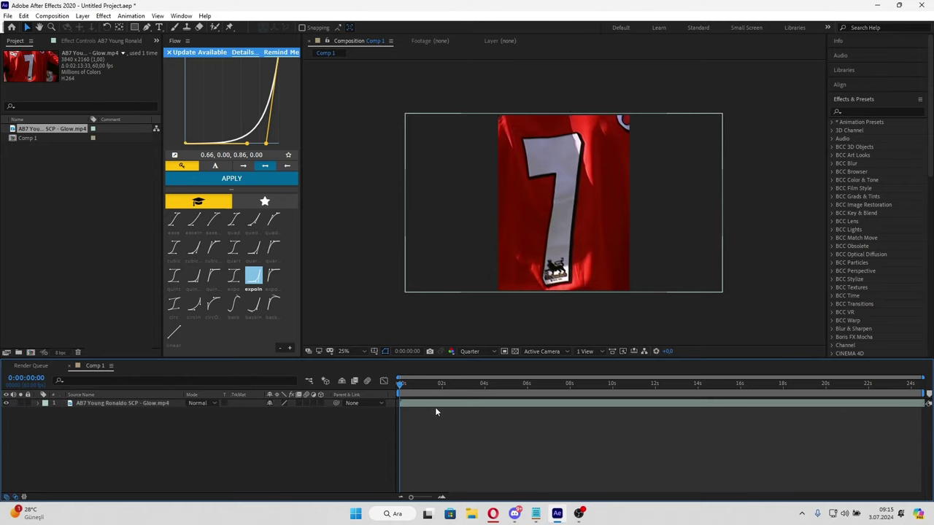
{"action": "key", "text": "s"}
{"action": "left_click", "coordinate": [427, 406]}
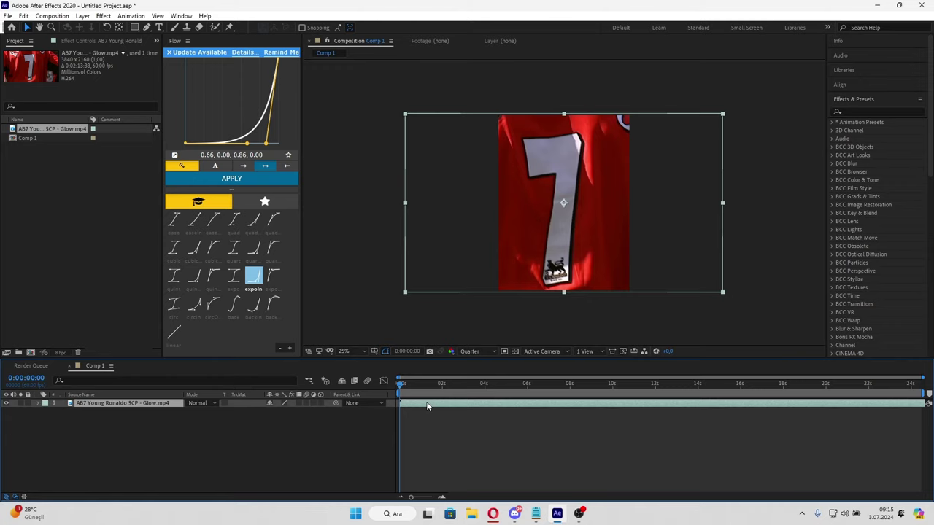
Show Rotation and then Position, and scrub Position X to shift the layer sideways
{"action": "key", "text": "r"}
{"action": "left_click", "coordinate": [37, 403]}
{"action": "left_click", "coordinate": [37, 404]}
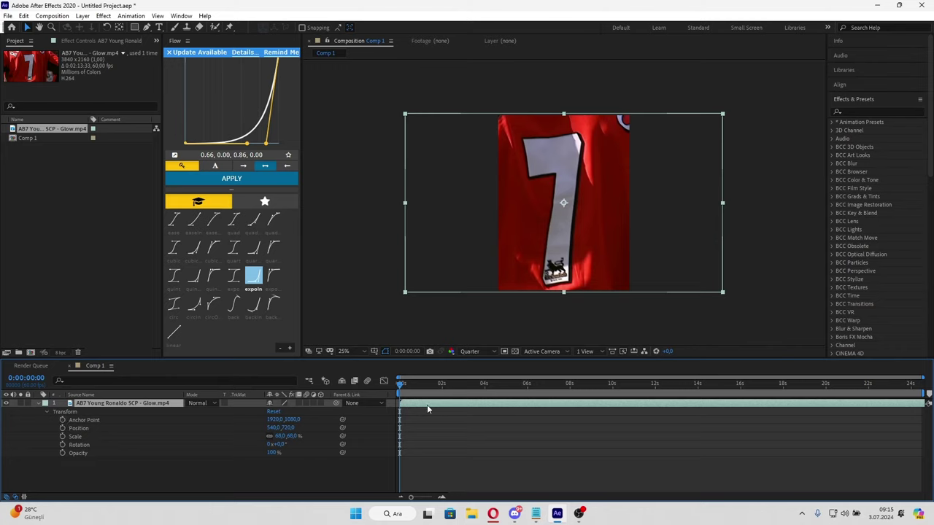
{"action": "key", "text": "p"}
{"action": "mouse_move", "coordinate": [274, 411]}
{"action": "left_mouse_down"}
{"action": "mouse_move", "coordinate": [237, 435]}
{"action": "mouse_move", "coordinate": [654, 419]}
{"action": "left_mouse_up"}
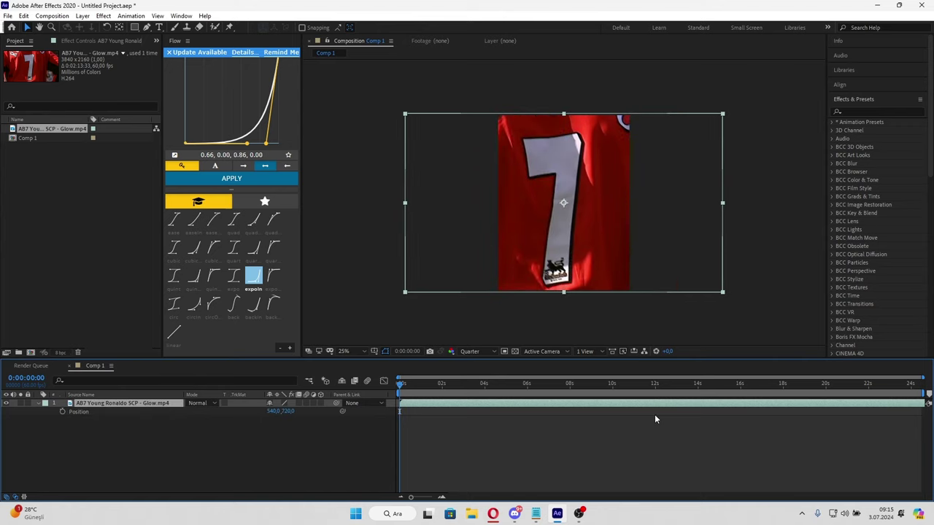
Pre-compose the clip layer with all attributes moved into the new composition
{"action": "key", "text": "ctrl+shift+c"}
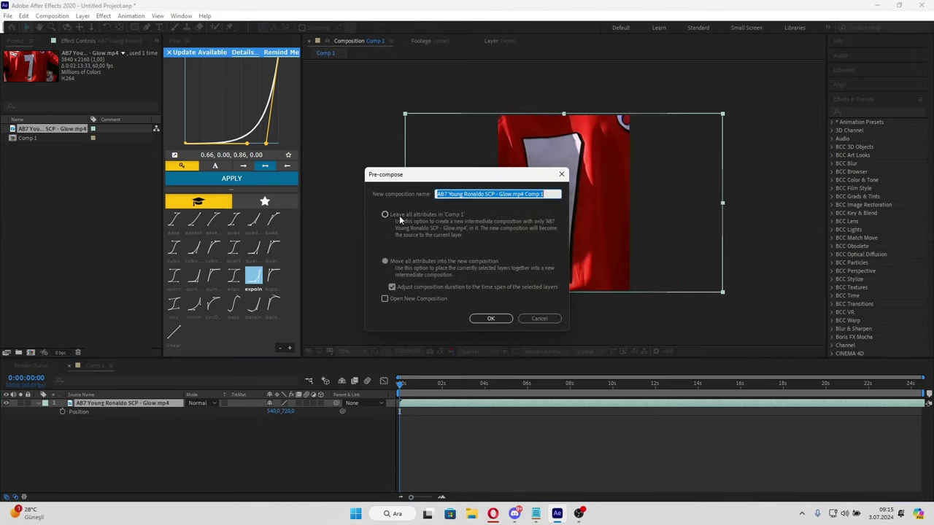
{"action": "left_click", "coordinate": [399, 217]}
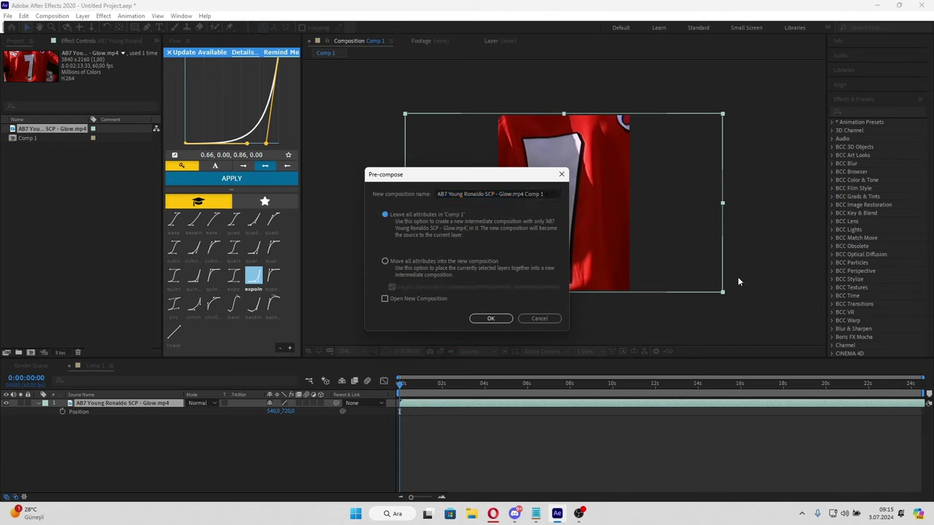
{"action": "left_click", "coordinate": [401, 264]}
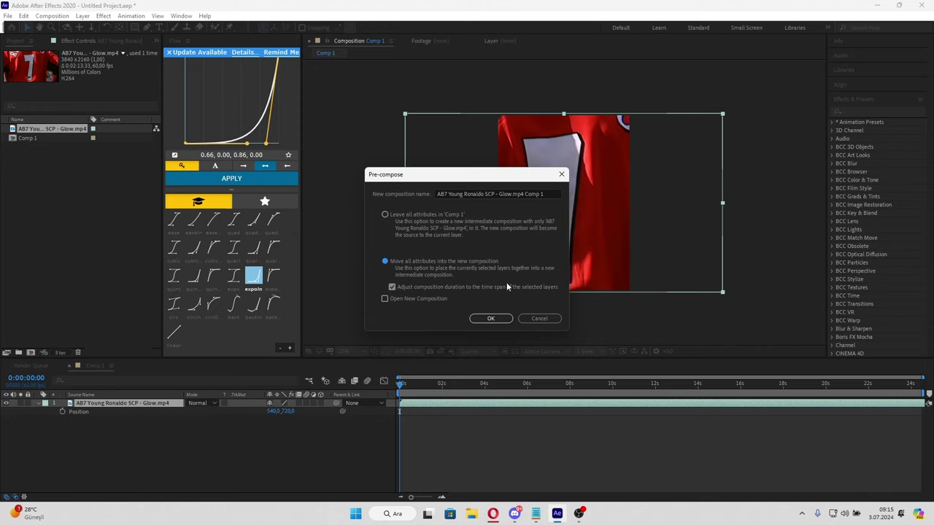
{"action": "left_click", "coordinate": [490, 318]}
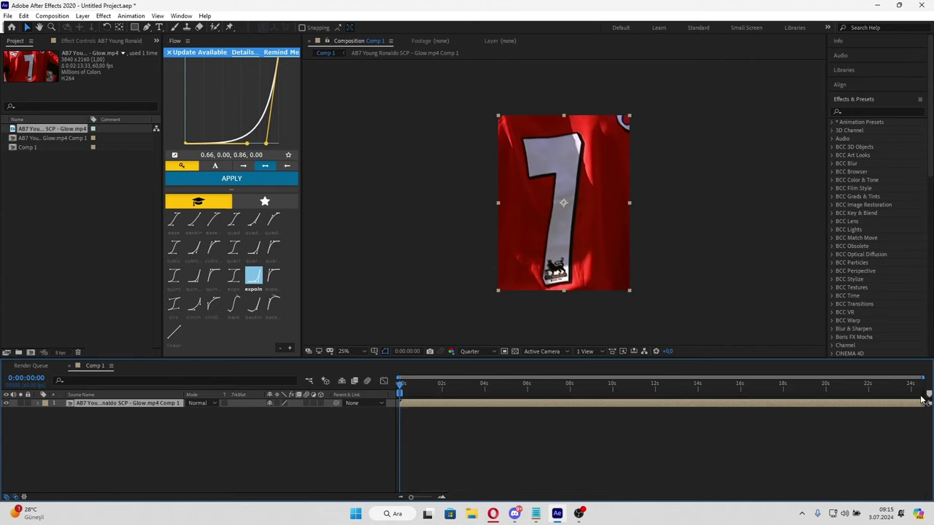
Set the work area to 0–22f, split the layer at frame 21 and delete the later part
{"action": "key", "text": "semicolon"}
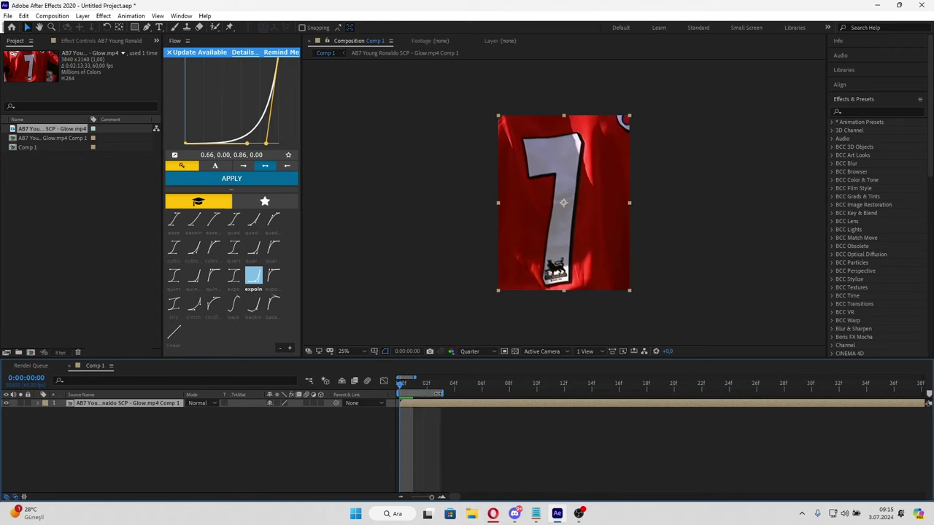
{"action": "left_click_drag", "start_coordinate": [441, 392], "coordinate": [658, 380]}
{"action": "key", "text": "ctrl+z"}
{"action": "left_click_drag", "start_coordinate": [440, 393], "coordinate": [701, 392]}
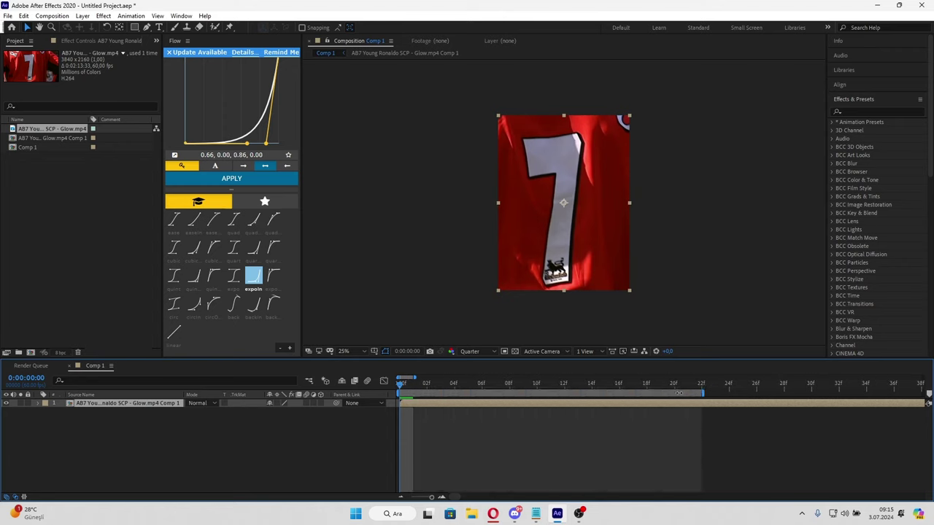
{"action": "left_click_drag", "start_coordinate": [417, 378], "coordinate": [500, 378]}
{"action": "left_click", "coordinate": [439, 385]}
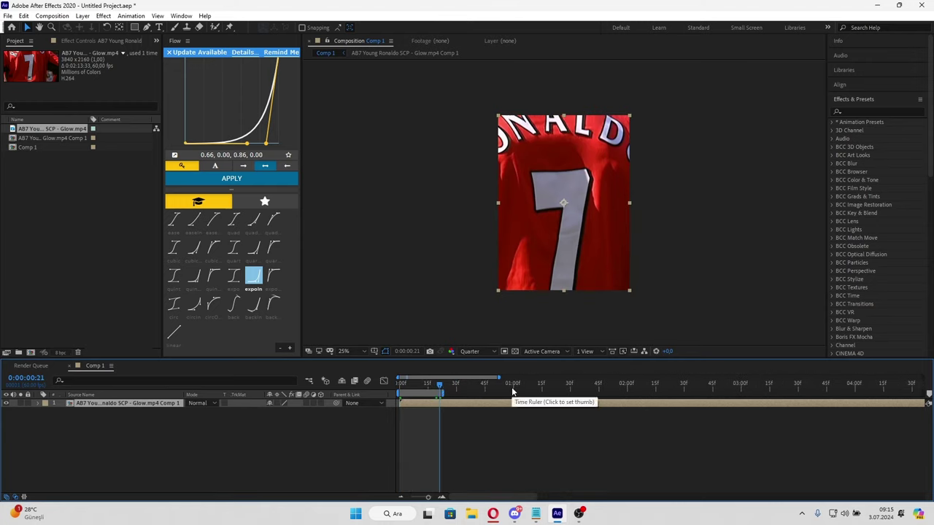
{"action": "key", "text": "ctrl+shift+d"}
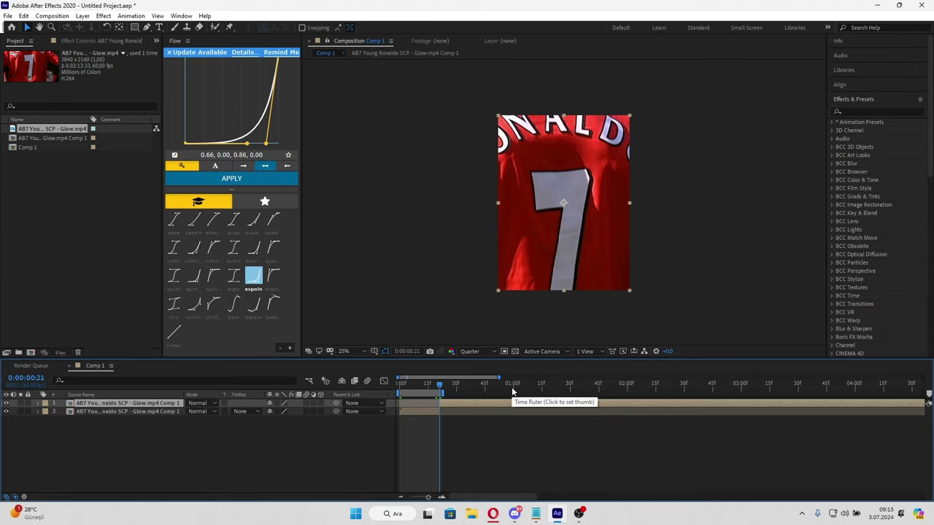
{"action": "key", "text": "Delete"}
Scrub around the frame-21 cut to check it and reselect the precomp layer
{"action": "mouse_move", "coordinate": [429, 387]}
{"action": "left_mouse_down"}
{"action": "mouse_move", "coordinate": [446, 403]}
{"action": "mouse_move", "coordinate": [378, 416]}
{"action": "left_mouse_up"}
{"action": "left_click", "coordinate": [417, 406]}
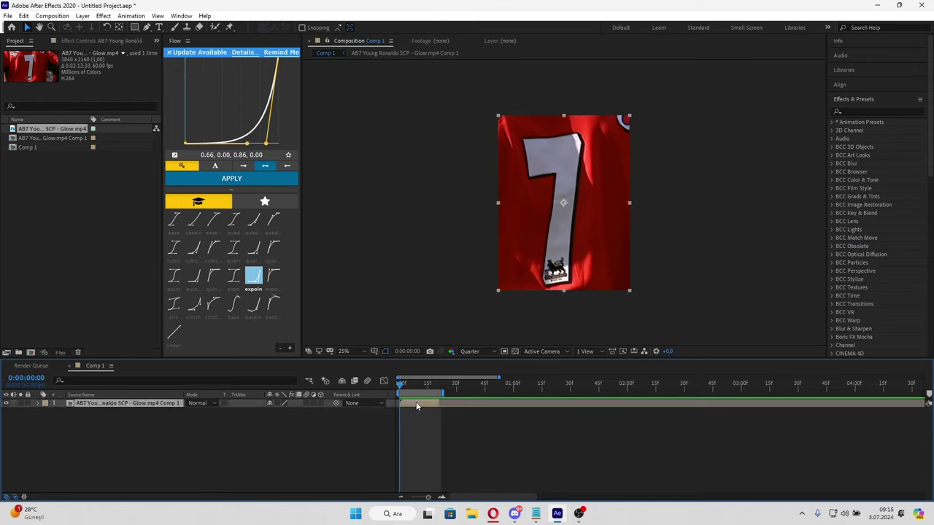
{"action": "left_click", "coordinate": [440, 393]}
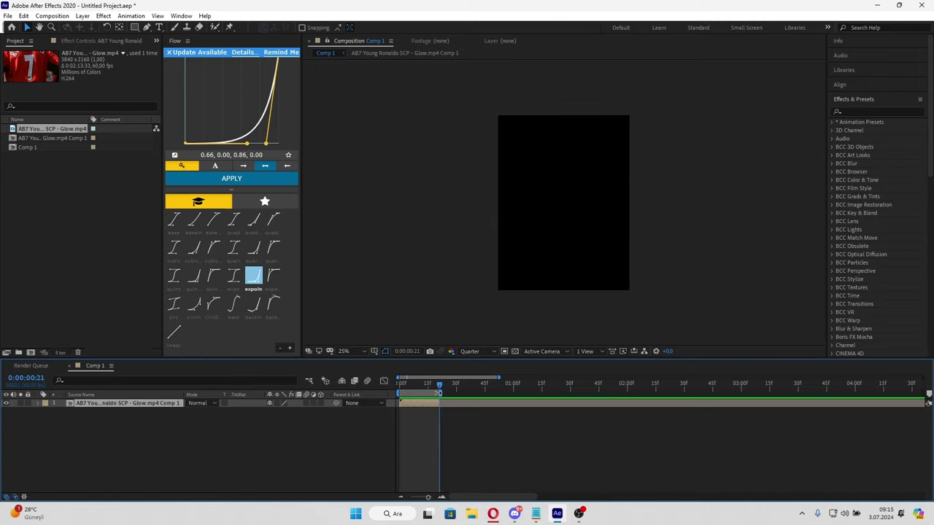
{"action": "left_click_drag", "start_coordinate": [439, 387], "coordinate": [389, 394]}
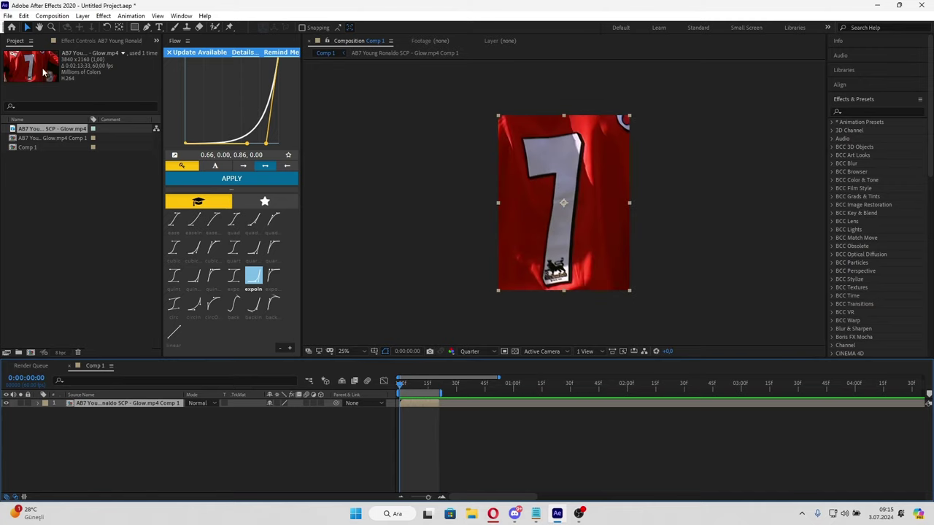
{"action": "left_click", "coordinate": [438, 440]}
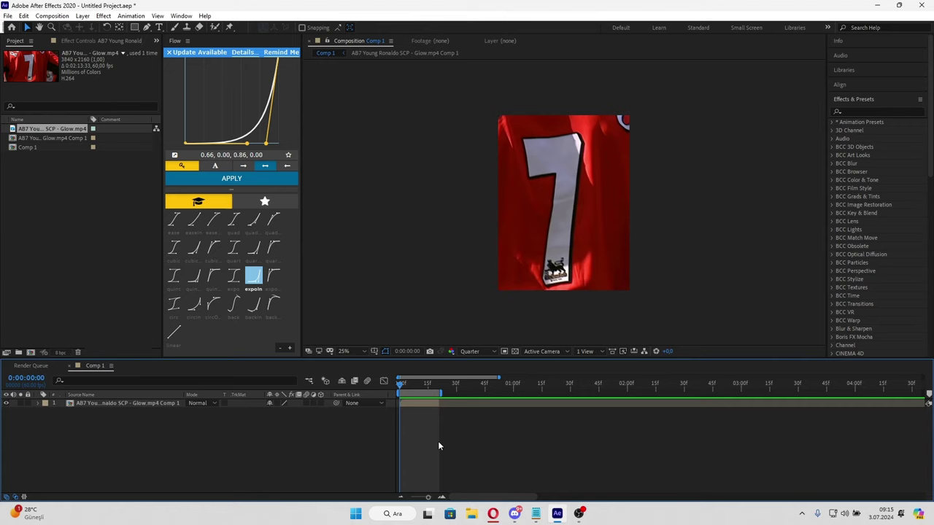
{"action": "left_click", "coordinate": [418, 402]}
{"action": "left_click", "coordinate": [51, 15]}
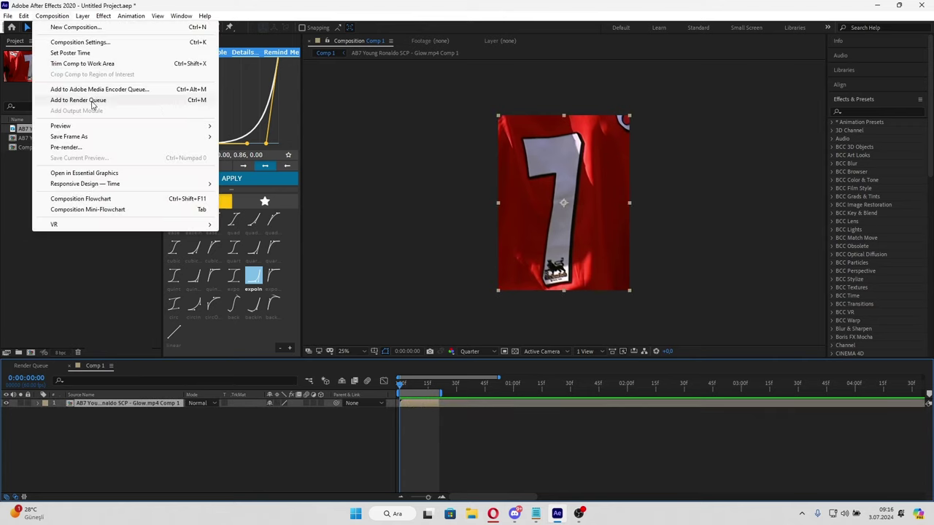
Add Comp 1 to the render queue and switch its output module format from AVI to QuickTime
{"action": "left_click", "coordinate": [93, 100]}
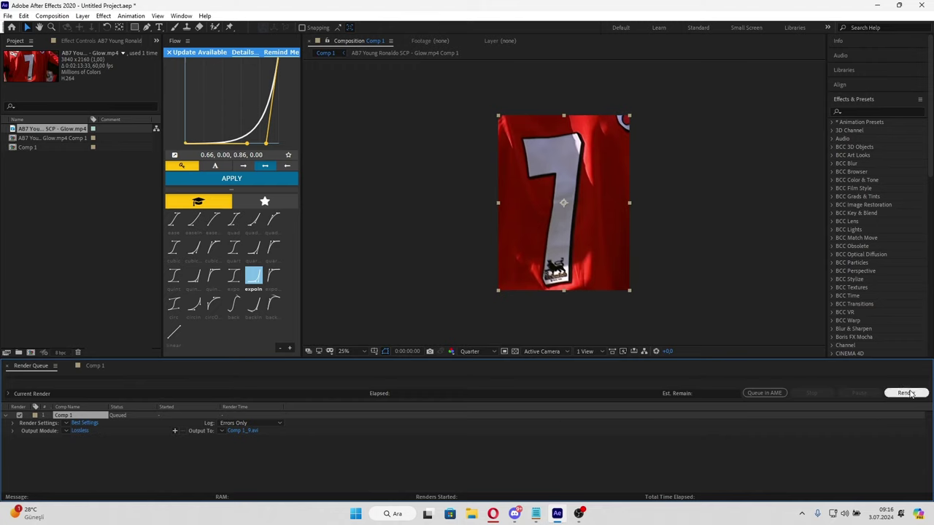
{"action": "left_click", "coordinate": [80, 430]}
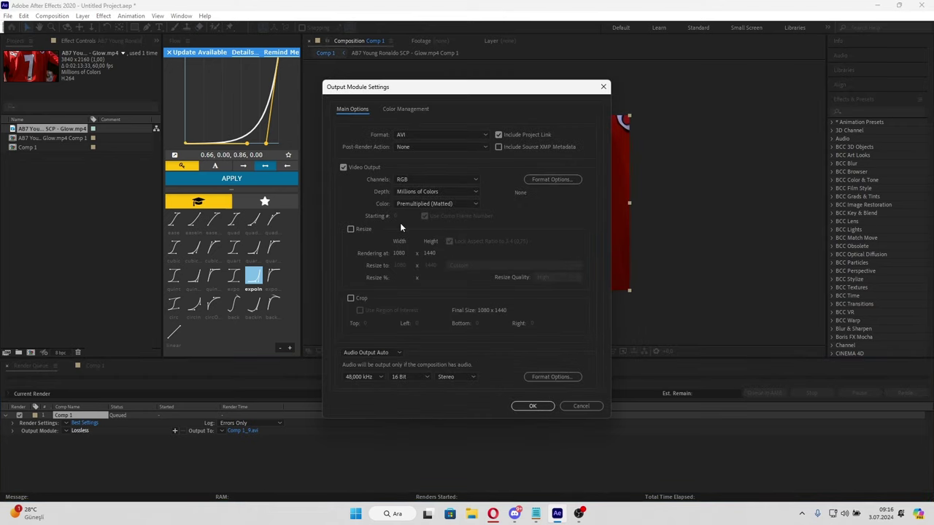
{"action": "left_click", "coordinate": [451, 135]}
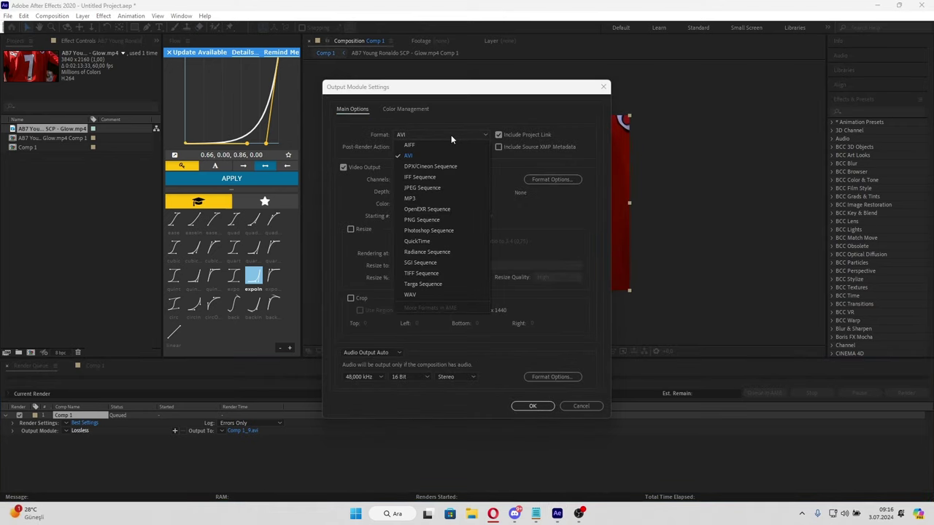
{"action": "left_click", "coordinate": [429, 241]}
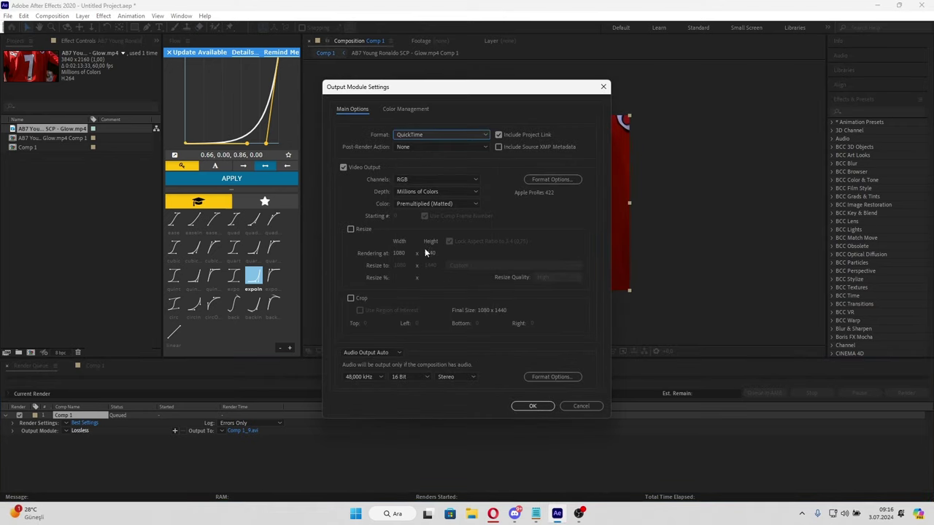
{"action": "left_click", "coordinate": [470, 180]}
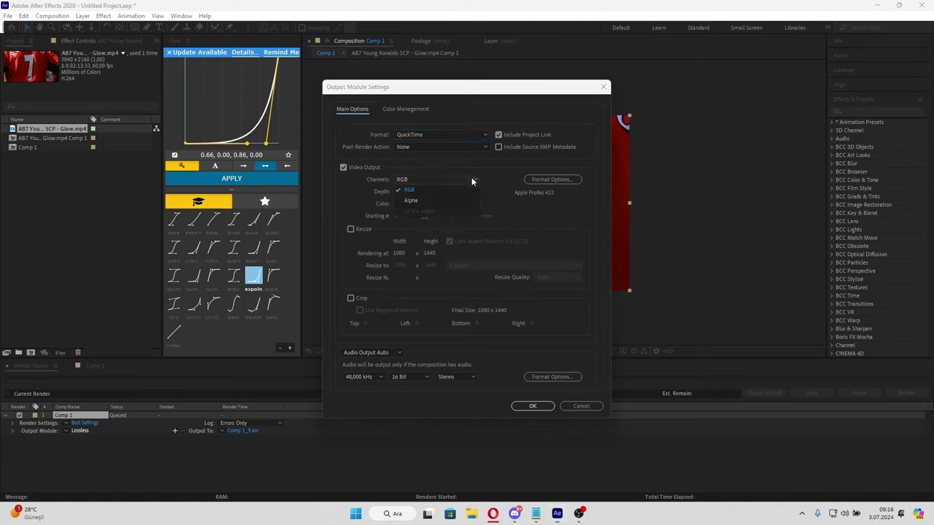
{"action": "left_click", "coordinate": [441, 212]}
{"action": "left_click", "coordinate": [543, 180]}
{"action": "left_click", "coordinate": [247, 126]}
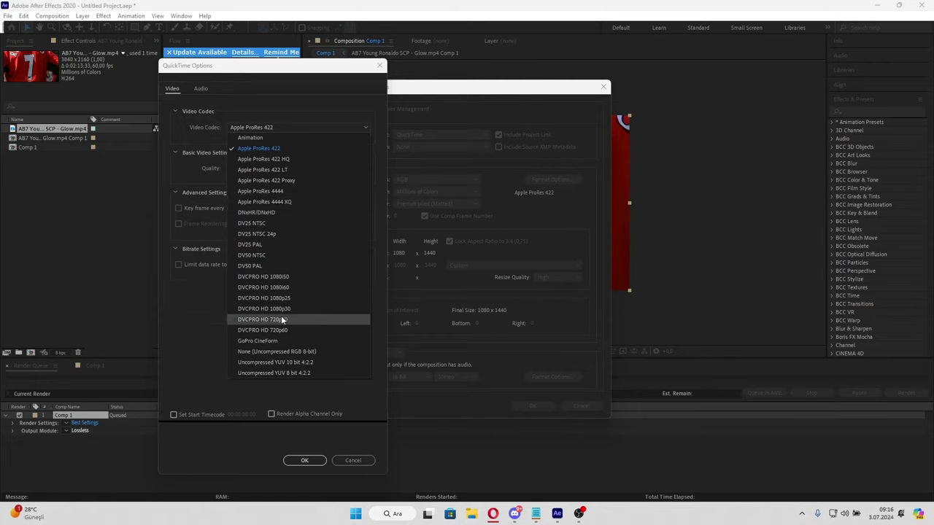
Choose Apple ProRes 4444 as the codec and set the channels to RGB + Alpha
{"action": "left_click", "coordinate": [280, 190]}
{"action": "left_click", "coordinate": [306, 459]}
{"action": "left_click", "coordinate": [416, 180]}
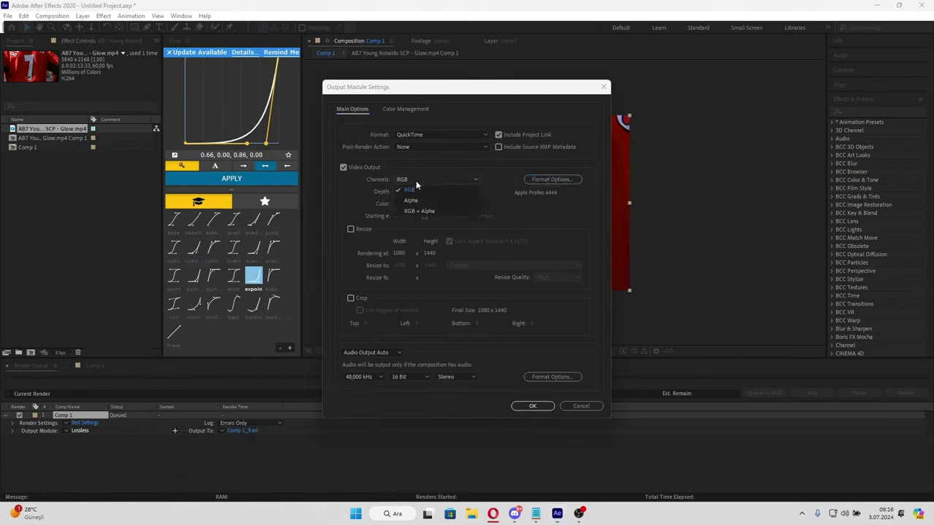
{"action": "left_click", "coordinate": [424, 212]}
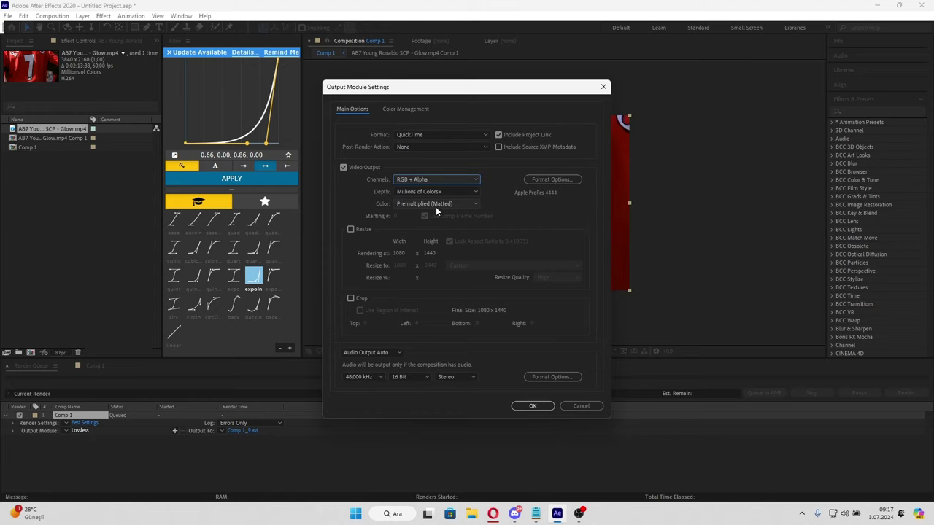
Change the QuickTime video codec to Animation and keep QuickTime as the format
{"action": "left_click", "coordinate": [547, 180]}
{"action": "left_click", "coordinate": [277, 128]}
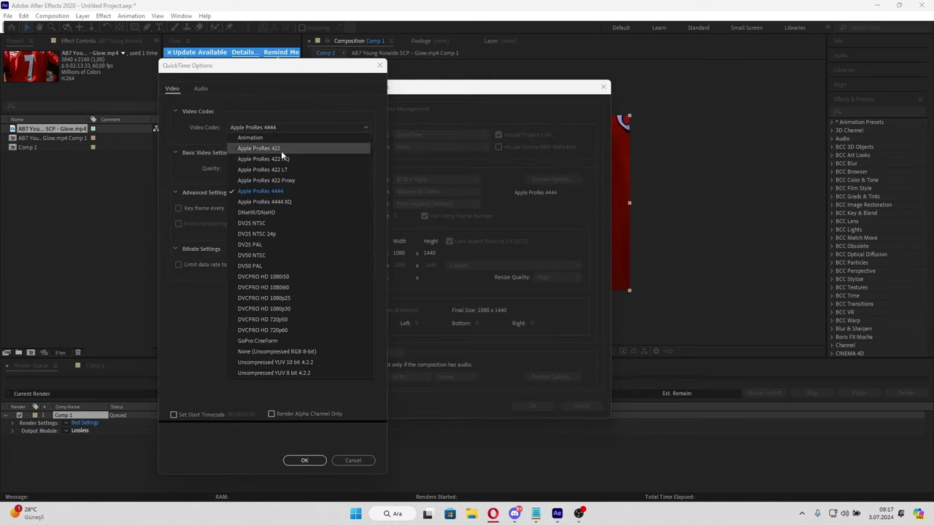
{"action": "left_click", "coordinate": [258, 149]}
{"action": "left_click", "coordinate": [256, 130]}
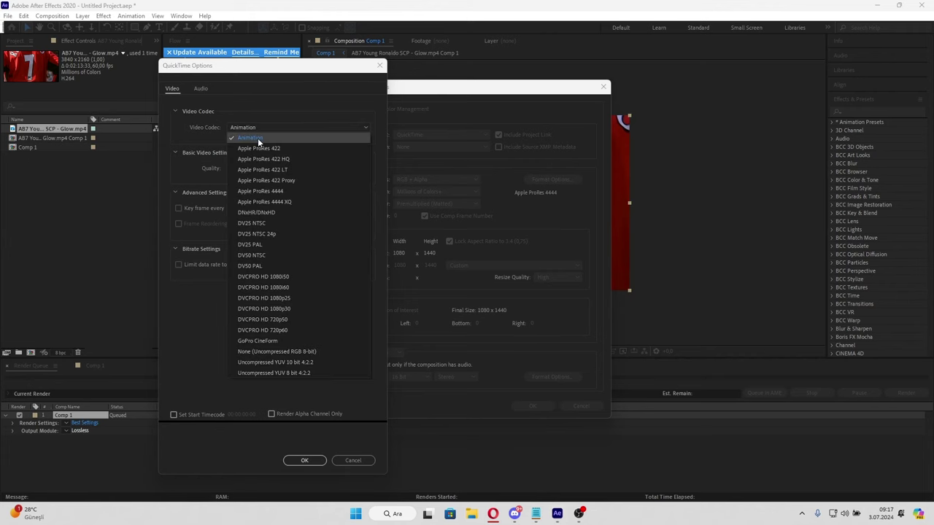
{"action": "left_click", "coordinate": [257, 137]}
{"action": "left_click", "coordinate": [304, 460]}
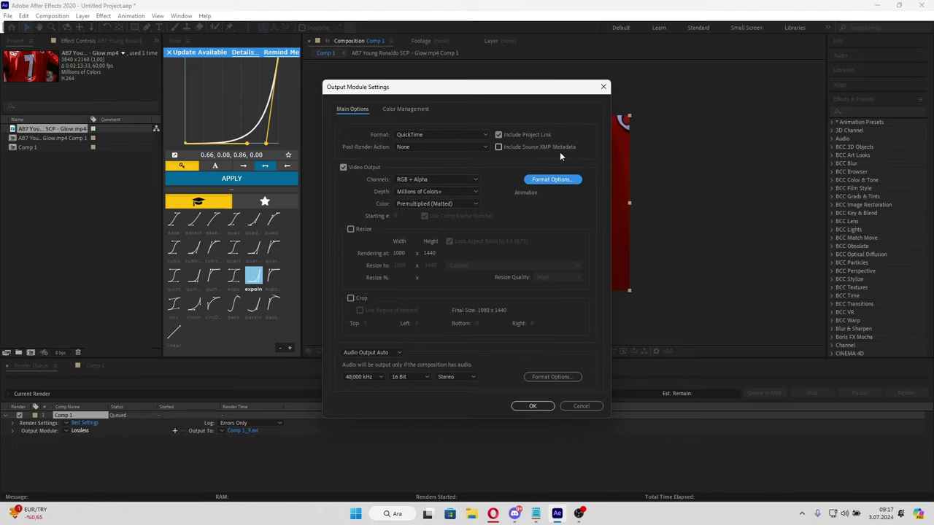
{"action": "left_click", "coordinate": [461, 132]}
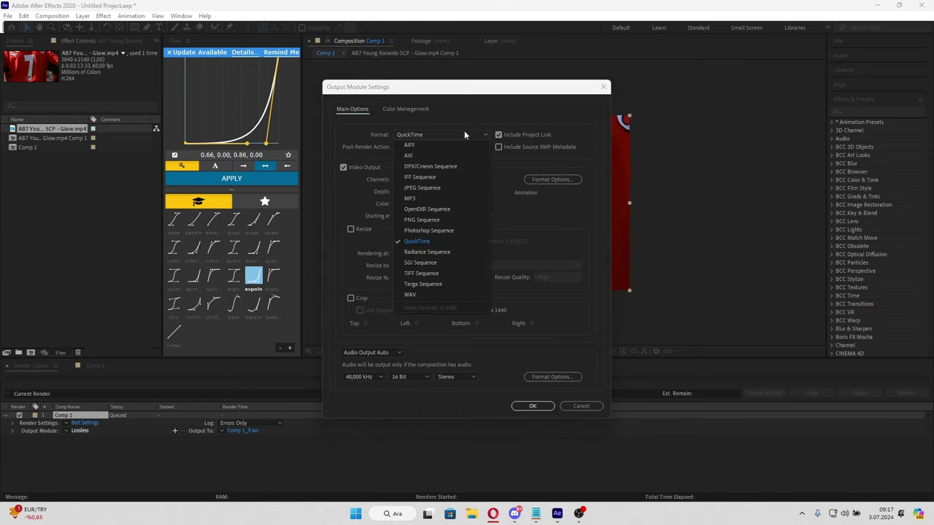
{"action": "left_click", "coordinate": [487, 116]}
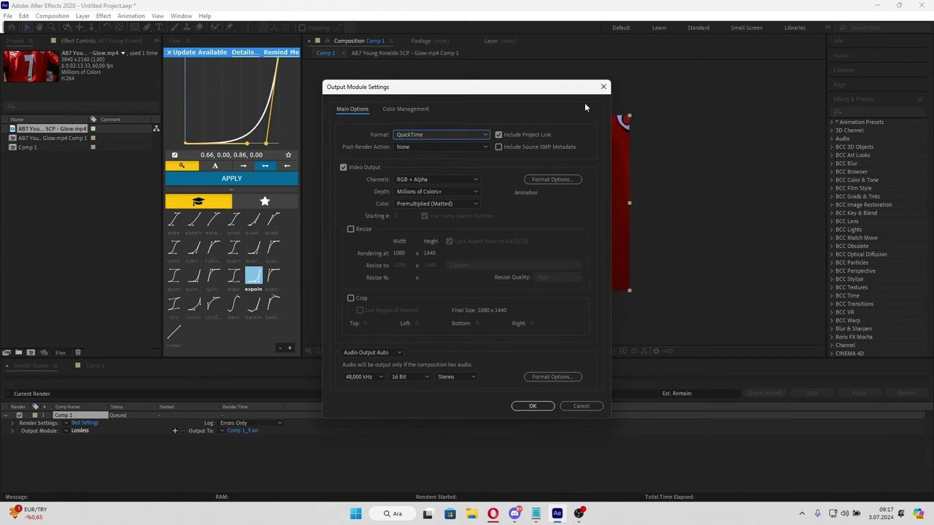
Close Output Module Settings and return to the Comp 1 timeline, leaving the layer deselected
{"action": "left_click", "coordinate": [603, 87]}
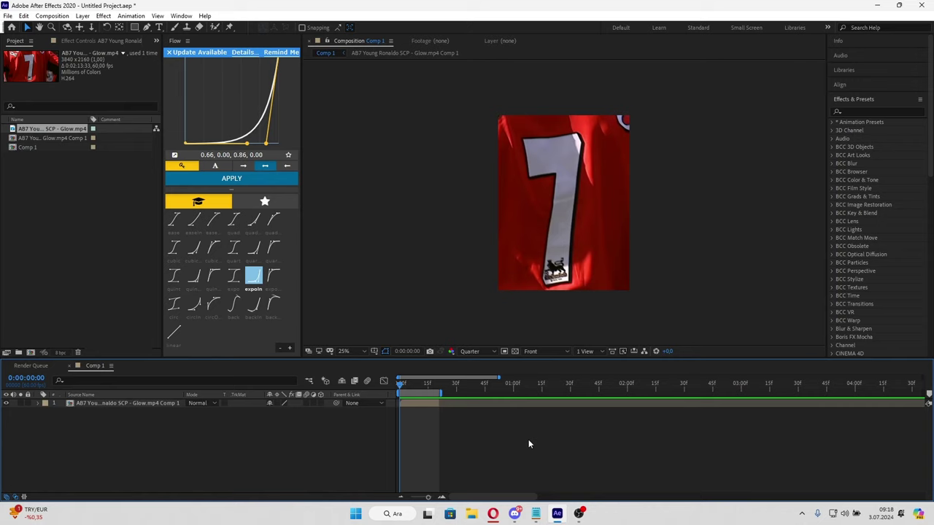
{"action": "left_click", "coordinate": [438, 405]}
{"action": "left_click", "coordinate": [475, 442]}
Launch Topaz Video AI and dismiss the update and activation prompts
{"action": "key", "text": "super"}
{"action": "type", "text": "t"}
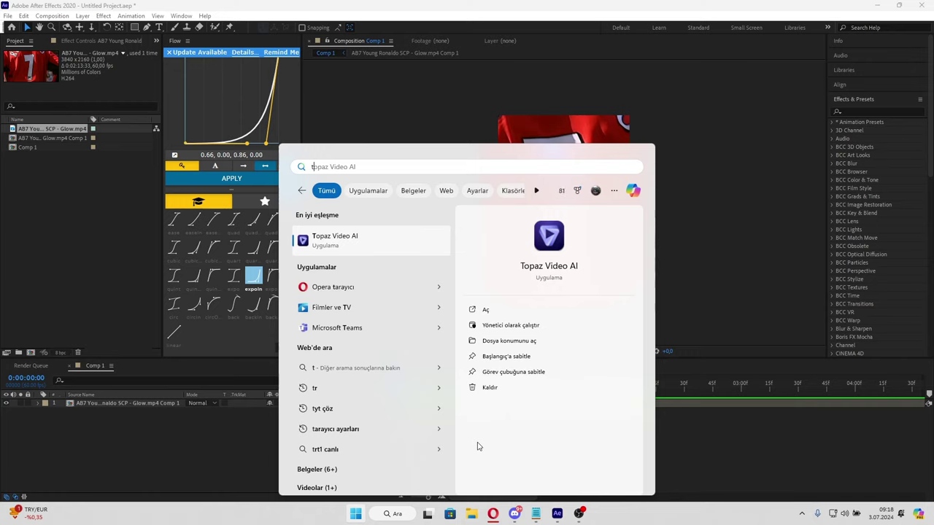
{"action": "key", "text": "Return"}
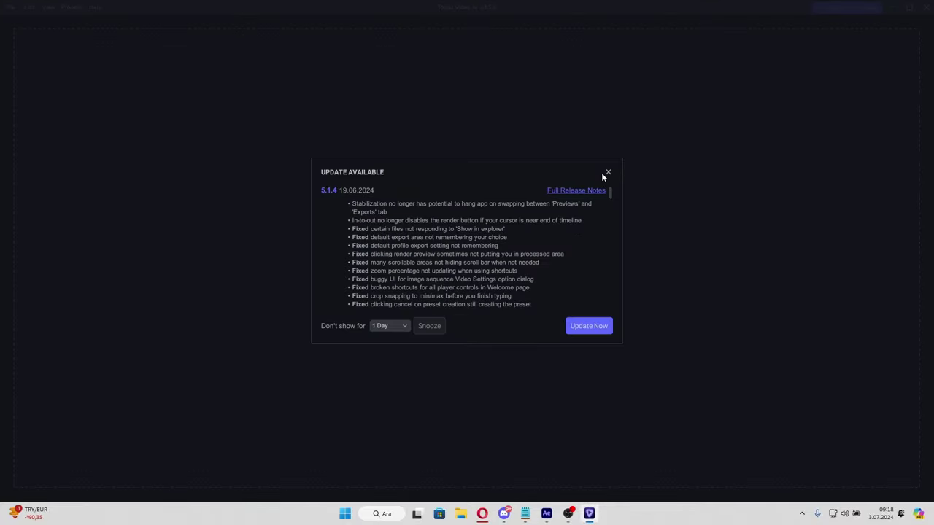
{"action": "left_click", "coordinate": [607, 172]}
{"action": "left_click", "coordinate": [569, 210]}
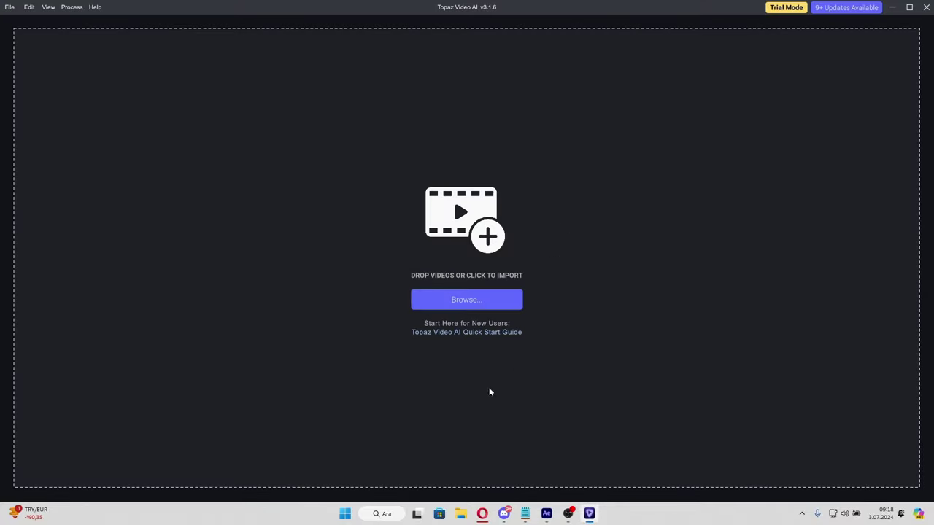
Import the UEFA Champions League Final 2016 4K clip from drive D: as input
{"action": "left_click", "coordinate": [469, 480]}
{"action": "left_click", "coordinate": [217, 407]}
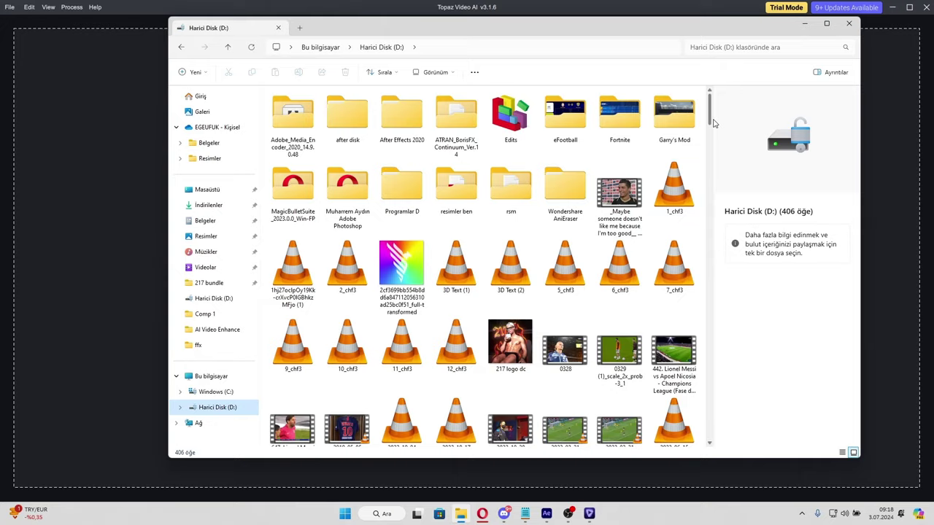
{"action": "left_click_drag", "start_coordinate": [711, 123], "coordinate": [682, 374]}
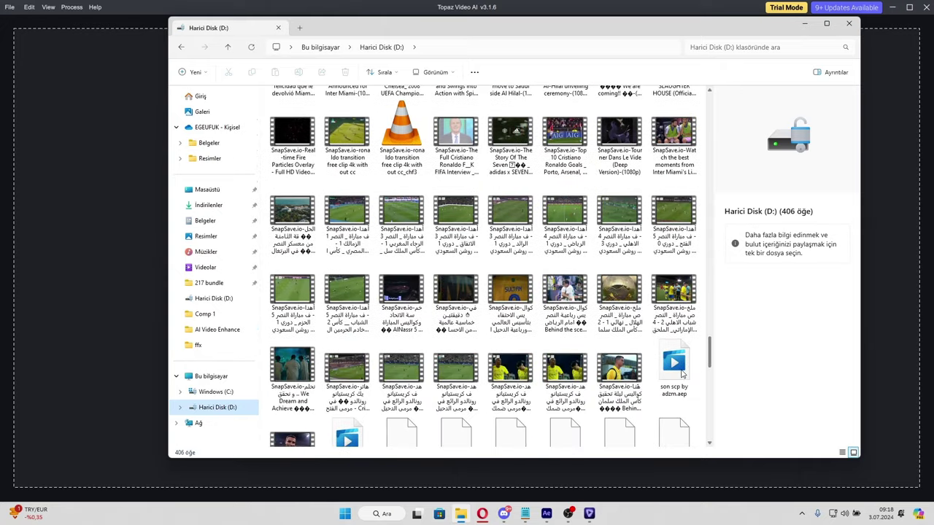
{"action": "scroll", "coordinate": [682, 374], "scroll_direction": "down", "scroll_amount": 5}
{"action": "scroll", "coordinate": [681, 387], "scroll_direction": "down", "scroll_amount": 5}
{"action": "scroll", "coordinate": [680, 401], "scroll_direction": "down", "scroll_amount": 5}
{"action": "scroll", "coordinate": [680, 418], "scroll_direction": "down", "scroll_amount": 5}
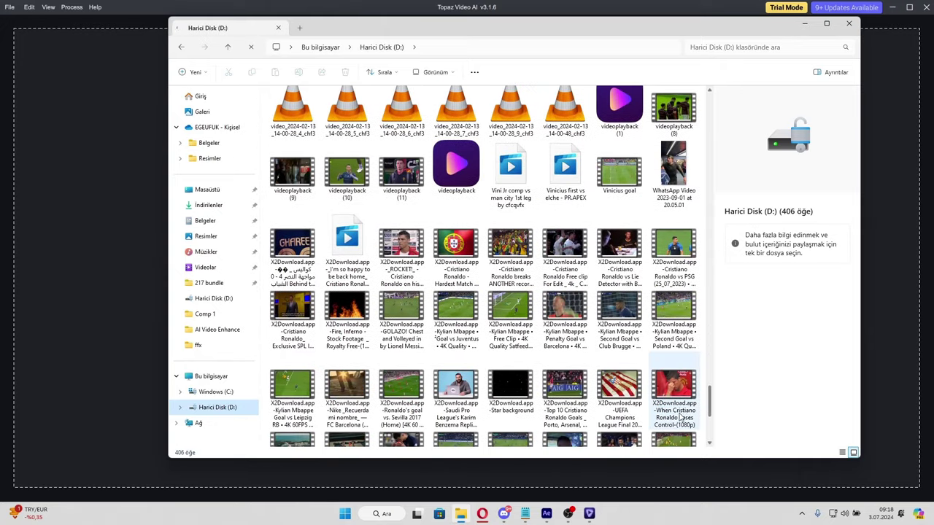
{"action": "left_click", "coordinate": [613, 393]}
{"action": "scroll", "coordinate": [599, 391], "scroll_direction": "down", "scroll_amount": 3}
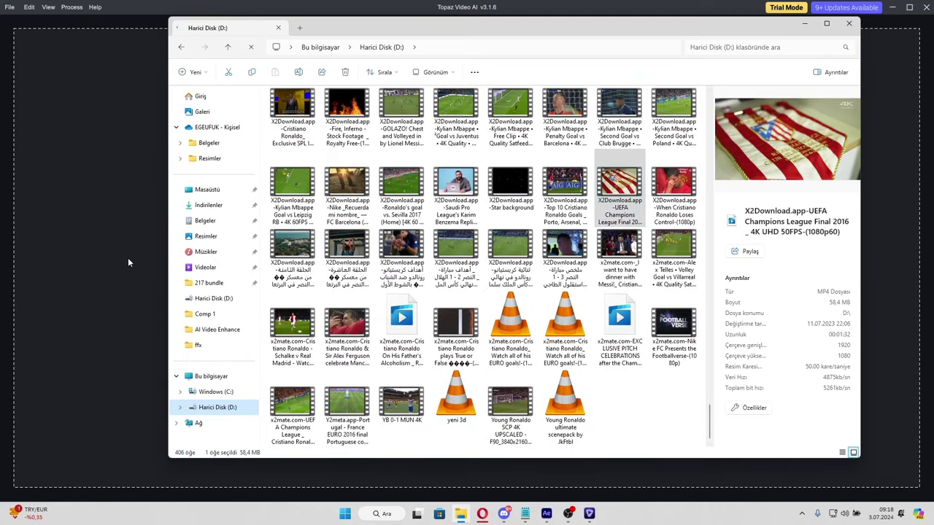
{"action": "left_click_drag", "start_coordinate": [128, 257], "coordinate": [120, 281]}
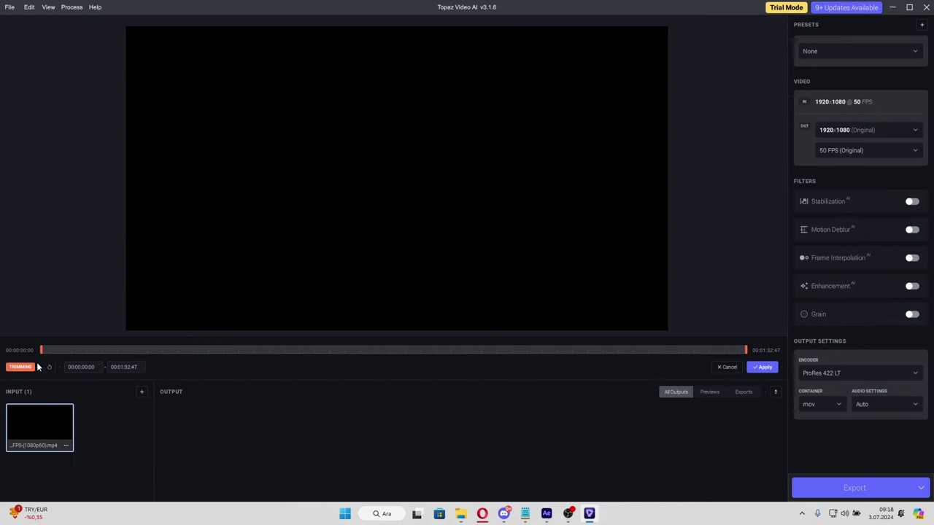
Trim the clip to 00:00:59:47–00:01:04:30 and apply the trim
{"action": "left_click_drag", "start_coordinate": [43, 350], "coordinate": [502, 358]}
{"action": "left_click_drag", "start_coordinate": [745, 351], "coordinate": [531, 350]}
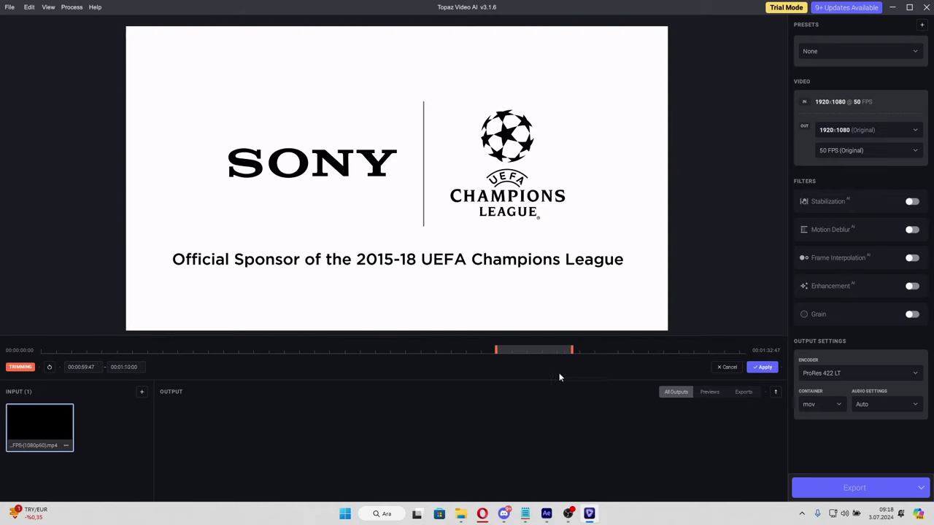
{"action": "left_click", "coordinate": [490, 351]}
{"action": "left_click", "coordinate": [503, 355]}
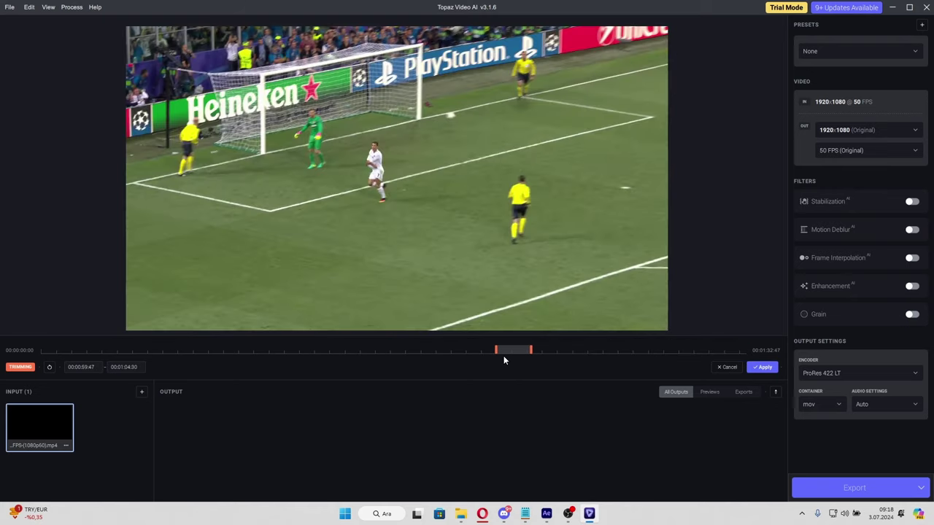
{"action": "left_click", "coordinate": [762, 366]}
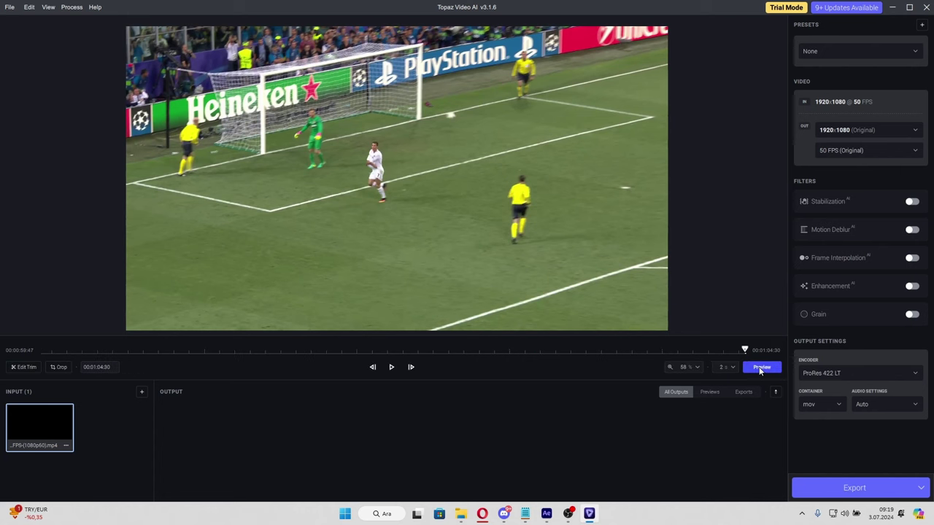
Shorten the trim so it ends at 00:01:01:00, then step through the frames
{"action": "left_click", "coordinate": [26, 367]}
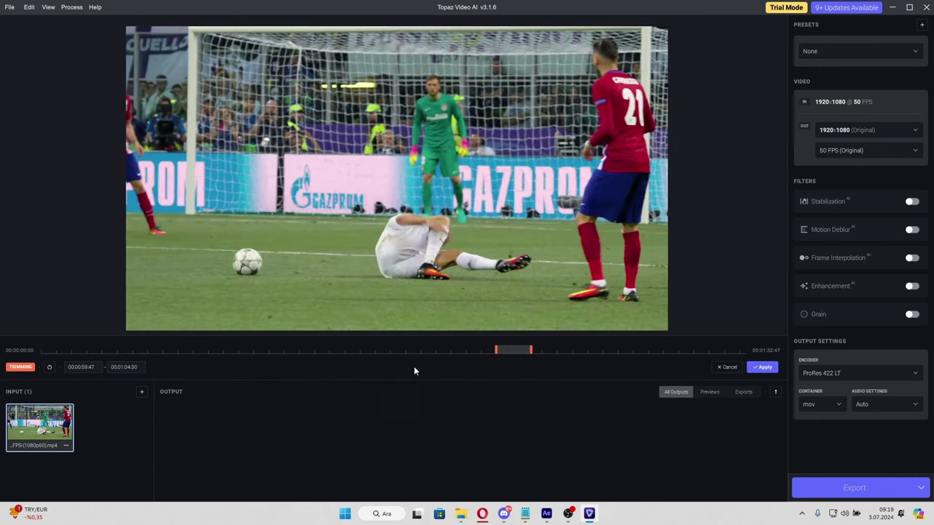
{"action": "left_click", "coordinate": [723, 367]}
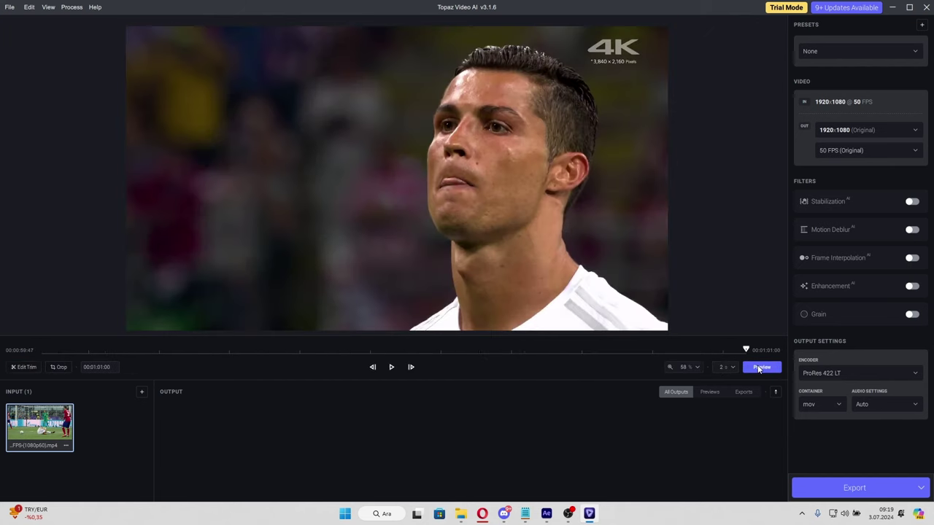
{"action": "mouse_move", "coordinate": [448, 351]}
{"action": "left_mouse_down"}
{"action": "mouse_move", "coordinate": [121, 353]}
{"action": "mouse_move", "coordinate": [344, 351]}
{"action": "left_mouse_up"}
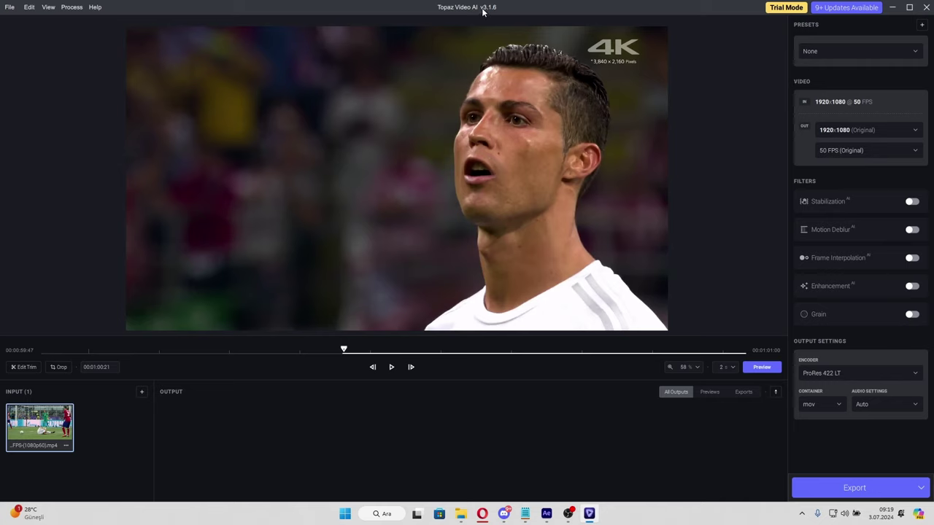
Set the output resolution to 2x Upscale (3840×2160)
{"action": "left_click", "coordinate": [845, 129]}
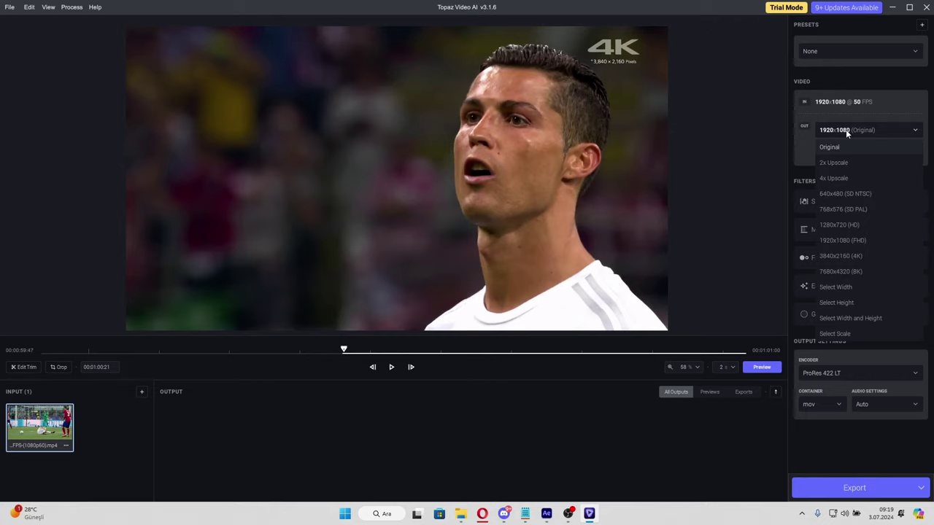
{"action": "left_click", "coordinate": [840, 161]}
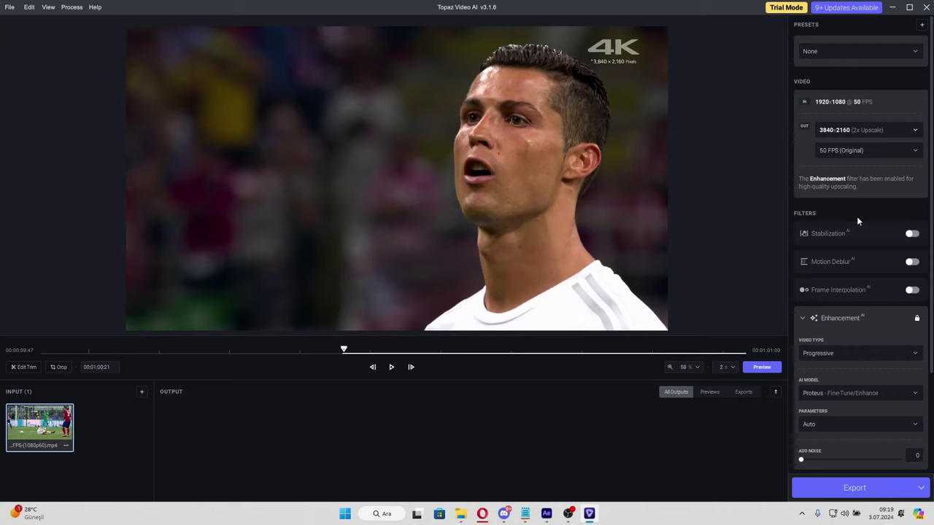
{"action": "scroll", "coordinate": [860, 234], "scroll_direction": "down", "scroll_amount": 3}
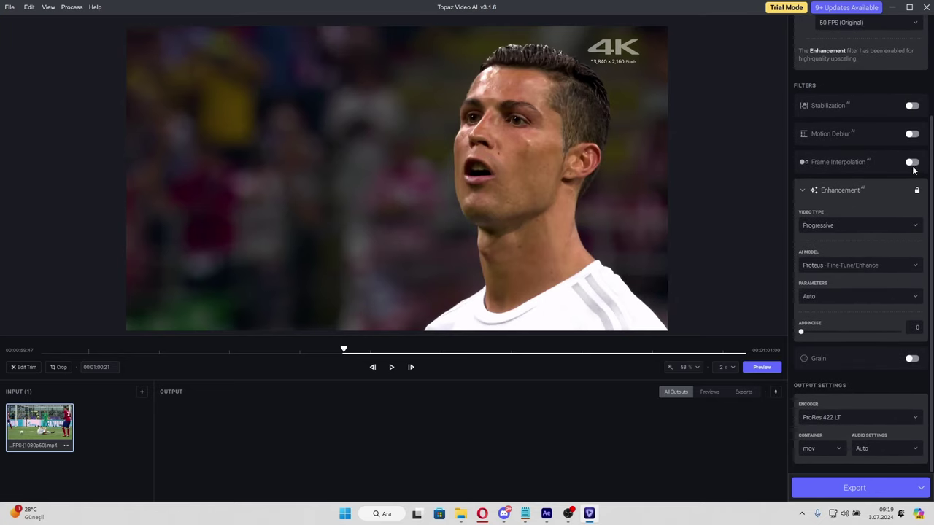
Try Frame Interpolation with Chronos Fast, then switch interpolation back off
{"action": "left_click", "coordinate": [912, 163]}
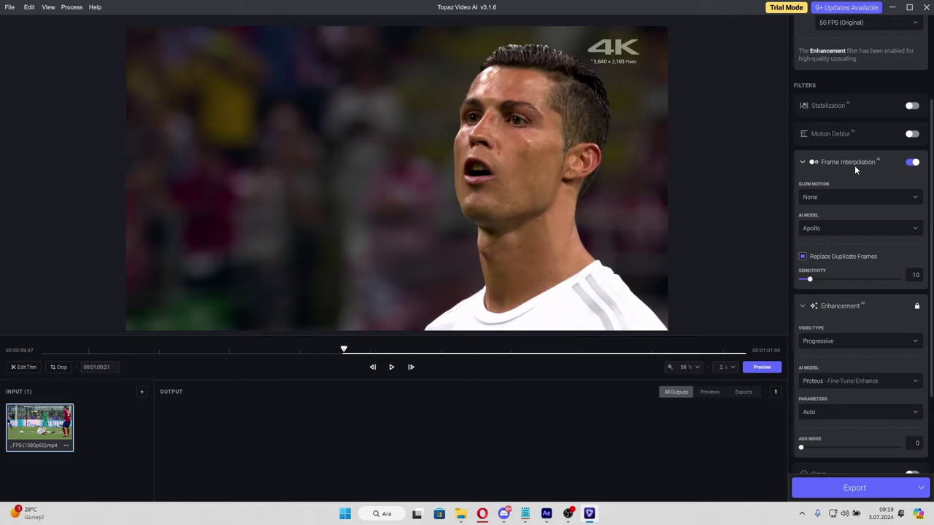
{"action": "left_click", "coordinate": [834, 225]}
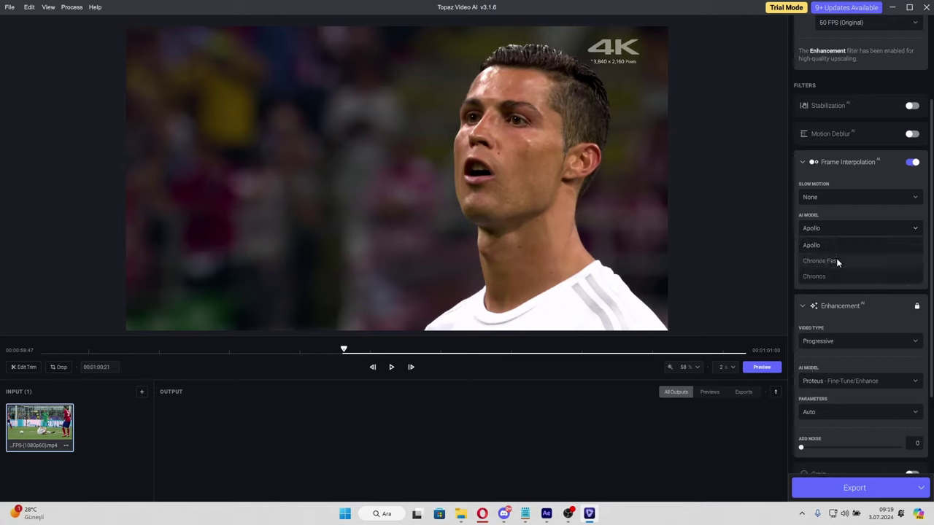
{"action": "left_click", "coordinate": [836, 261]}
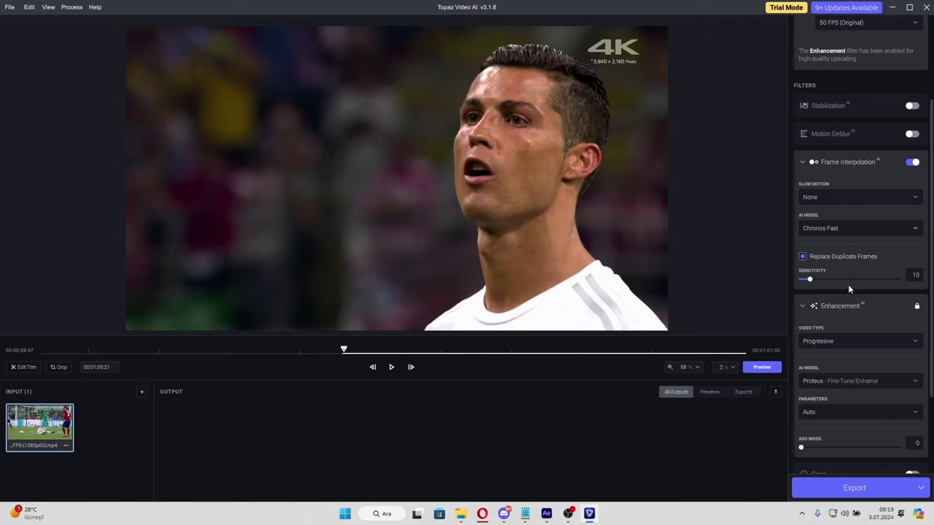
{"action": "scroll", "coordinate": [832, 359], "scroll_direction": "down", "scroll_amount": 2}
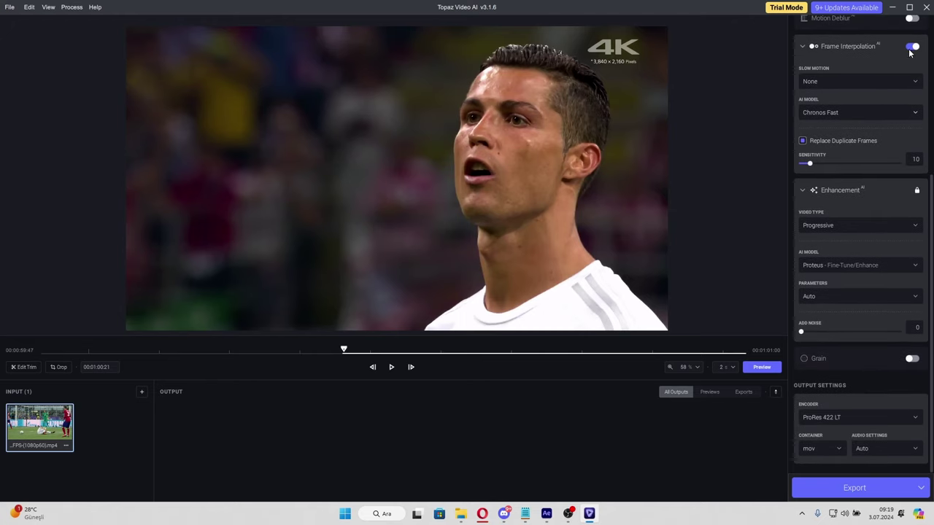
{"action": "left_click", "coordinate": [912, 48]}
Play the trimmed clip and enable grain with amount 1 and size 1
{"action": "left_click", "coordinate": [407, 351]}
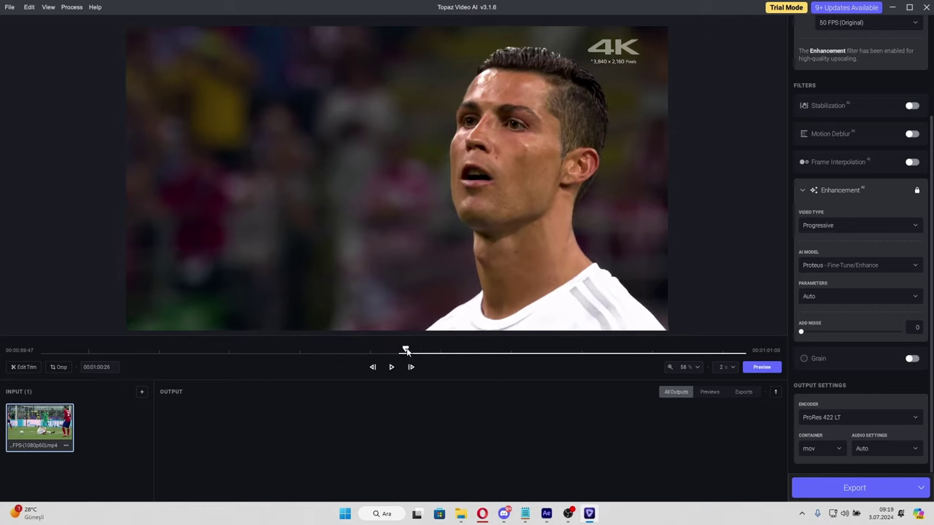
{"action": "left_click", "coordinate": [392, 368]}
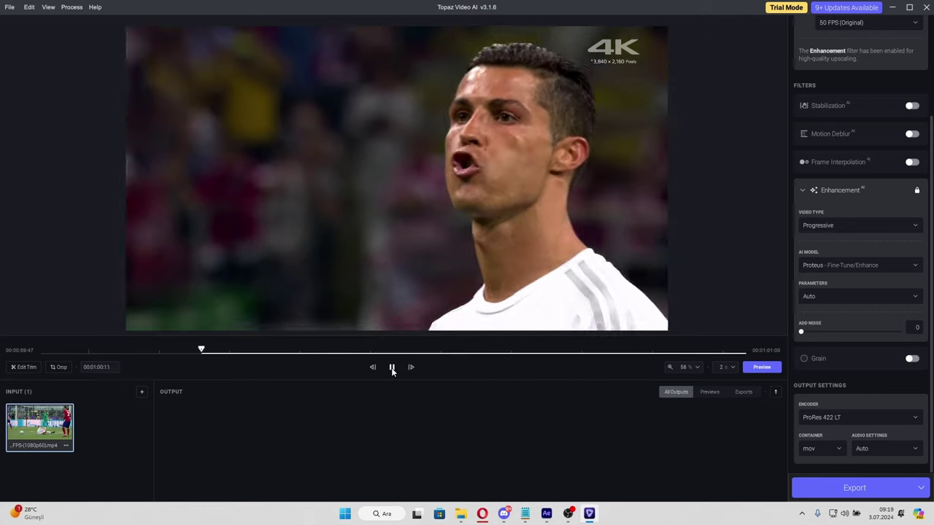
{"action": "left_click", "coordinate": [911, 358]}
{"action": "left_click_drag", "start_coordinate": [875, 387], "coordinate": [815, 392]}
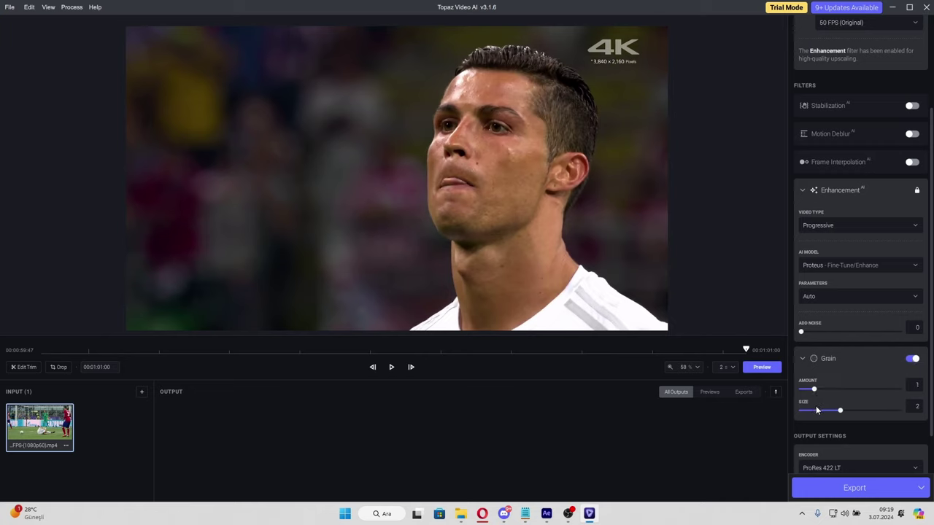
{"action": "left_click", "coordinate": [816, 411]}
Switch the enhancement parameters from Auto to Manual
{"action": "left_click", "coordinate": [841, 297]}
{"action": "left_click", "coordinate": [830, 328]}
{"action": "scroll", "coordinate": [839, 292], "scroll_direction": "down", "scroll_amount": 1}
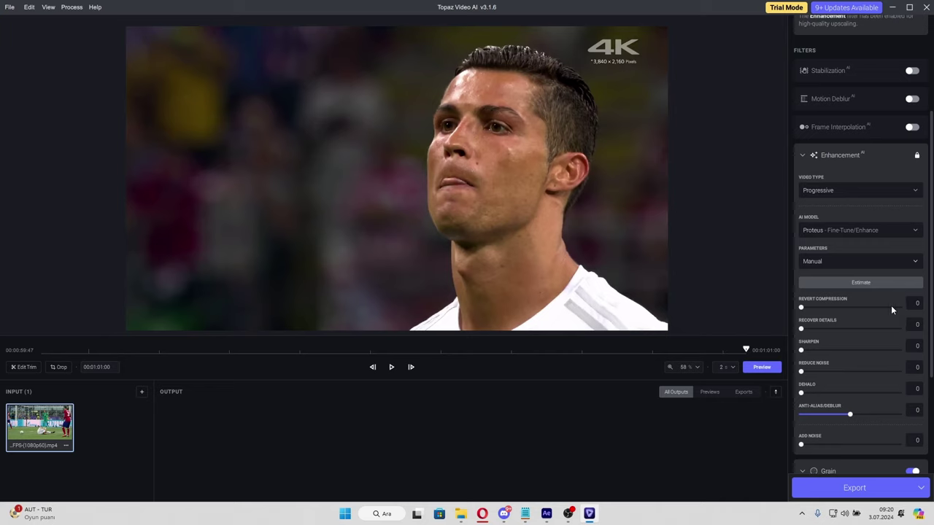
Set Revert Compression 90, Recover Details 60, Sharpen 30, Reduce Noise 70 and Dehalo 15
{"action": "left_click_drag", "start_coordinate": [890, 308], "coordinate": [883, 309]}
{"action": "mouse_move", "coordinate": [833, 331]}
{"action": "left_mouse_down"}
{"action": "mouse_move", "coordinate": [861, 340]}
{"action": "mouse_move", "coordinate": [831, 350]}
{"action": "left_mouse_up"}
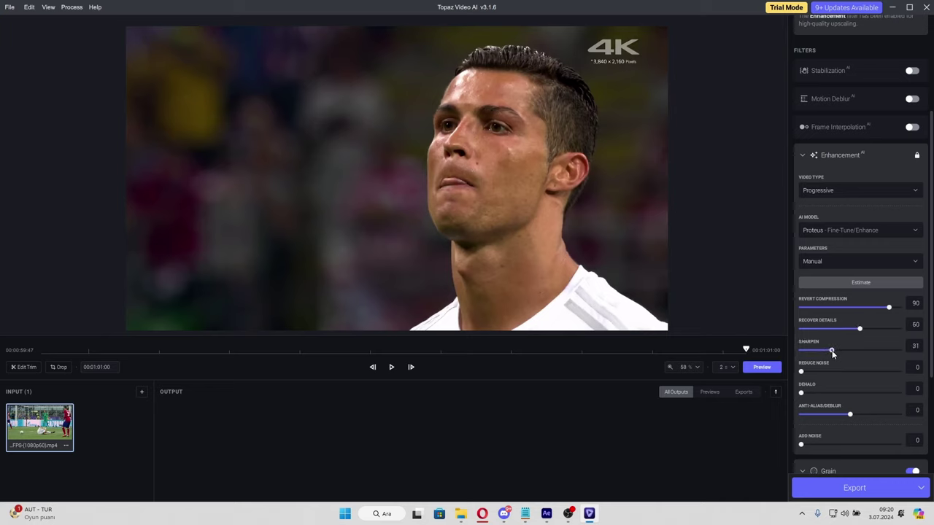
{"action": "left_click_drag", "start_coordinate": [832, 351], "coordinate": [829, 351]}
{"action": "mouse_move", "coordinate": [800, 392]}
{"action": "left_mouse_down"}
{"action": "mouse_move", "coordinate": [816, 393]}
{"action": "mouse_move", "coordinate": [823, 372]}
{"action": "mouse_move", "coordinate": [867, 378]}
{"action": "left_mouse_up"}
{"action": "scroll", "coordinate": [840, 401], "scroll_direction": "down", "scroll_amount": 5}
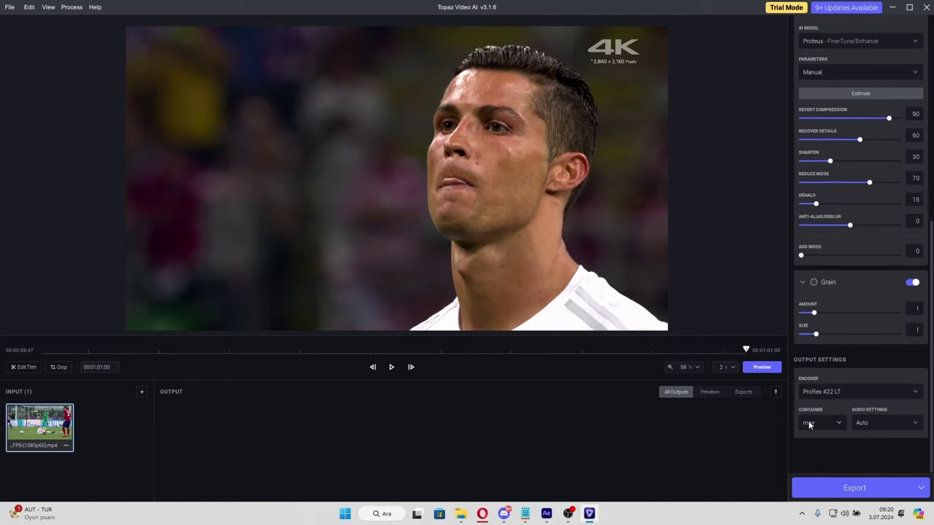
Render the 3840×2160 50 fps enhanced preview and play it beside the original
{"action": "left_click", "coordinate": [833, 489]}
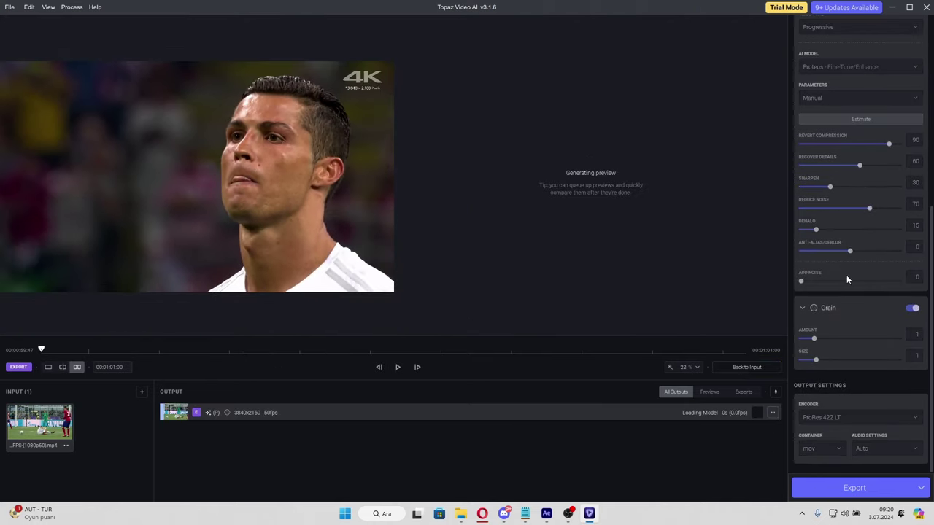
{"action": "scroll", "coordinate": [257, 185], "scroll_direction": "up", "scroll_amount": 3}
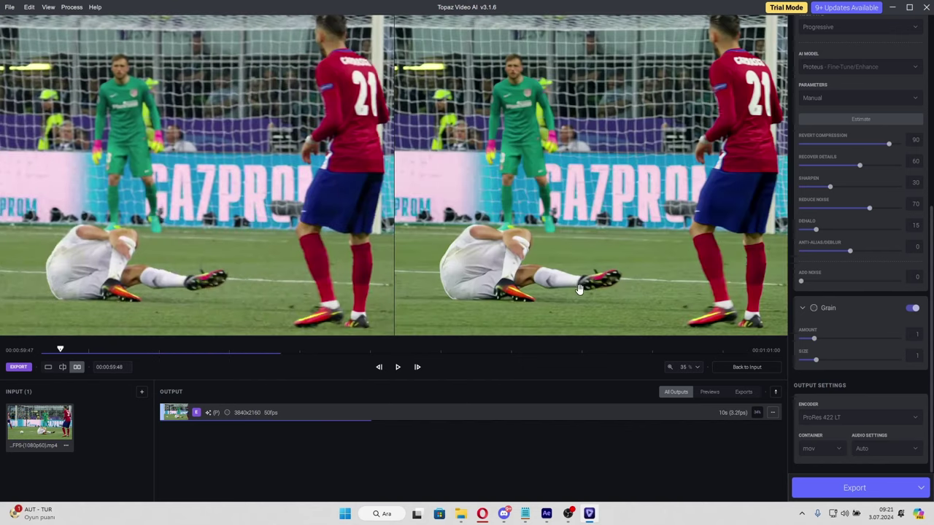
{"action": "scroll", "coordinate": [621, 238], "scroll_direction": "up", "scroll_amount": 3}
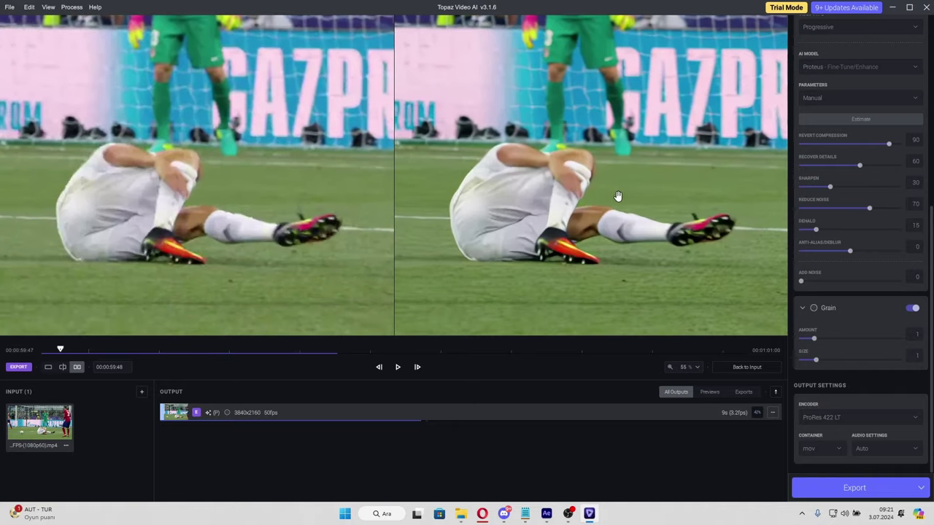
{"action": "scroll", "coordinate": [656, 235], "scroll_direction": "down", "scroll_amount": 2}
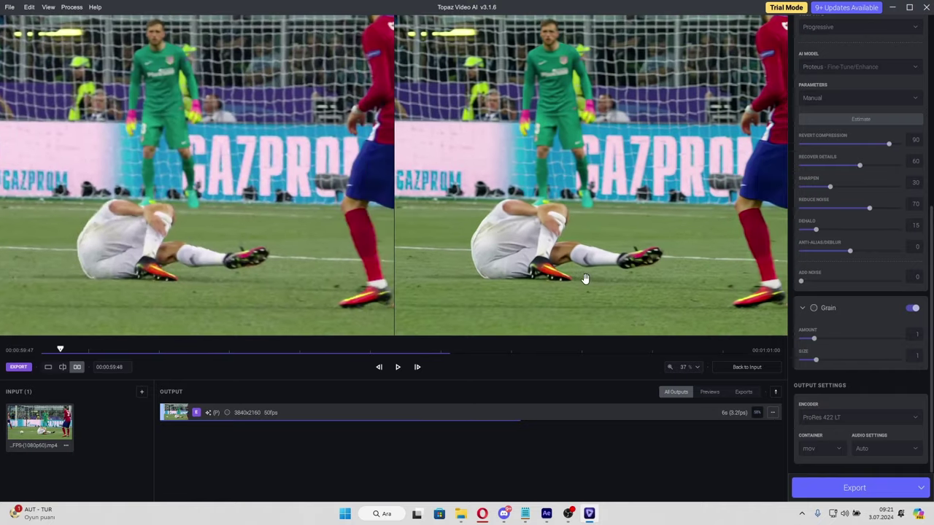
{"action": "scroll", "coordinate": [576, 243], "scroll_direction": "down", "scroll_amount": 2}
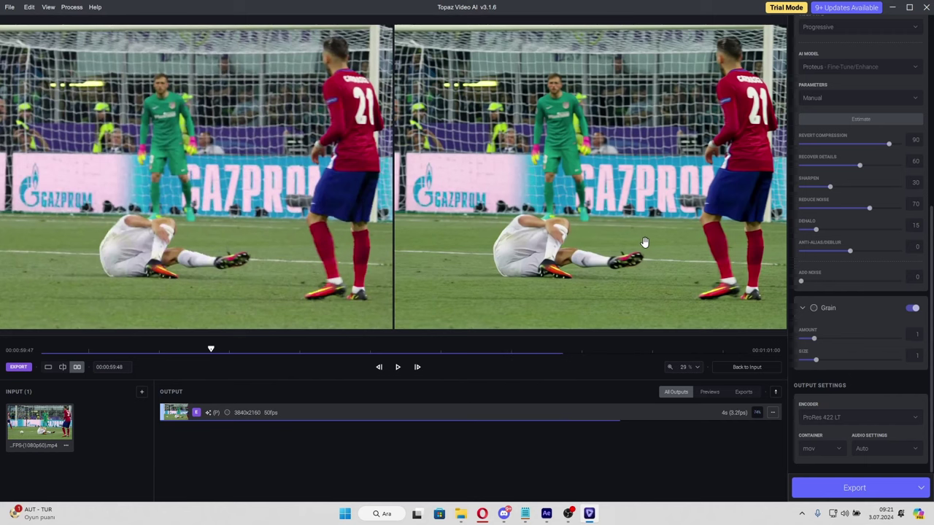
{"action": "left_click", "coordinate": [384, 350]}
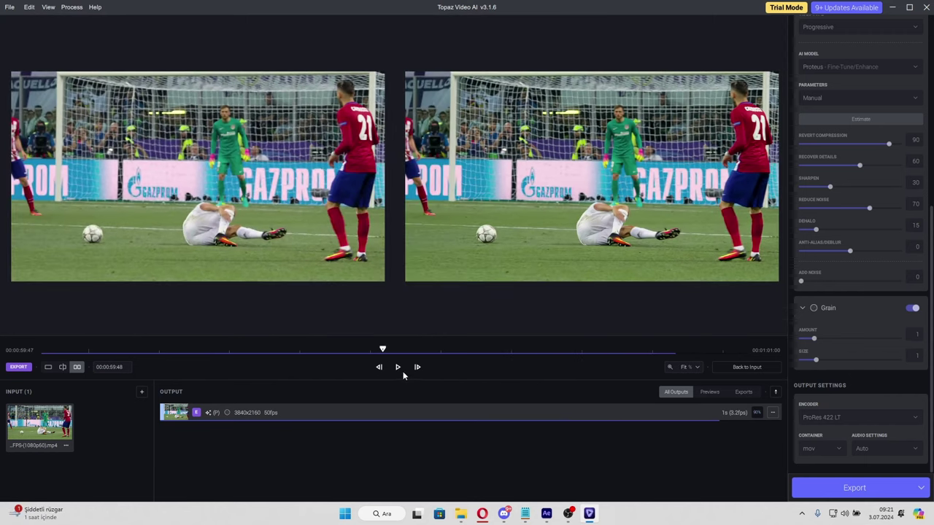
{"action": "left_click", "coordinate": [397, 368]}
Stop playback and bring up the options menu of the finished 3840×2160 output
{"action": "left_click", "coordinate": [398, 369]}
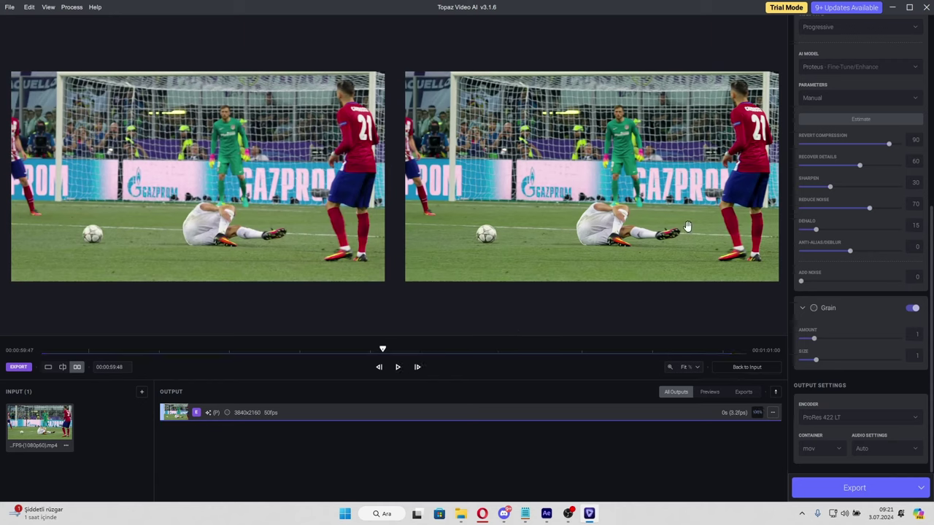
{"action": "left_click", "coordinate": [579, 353]}
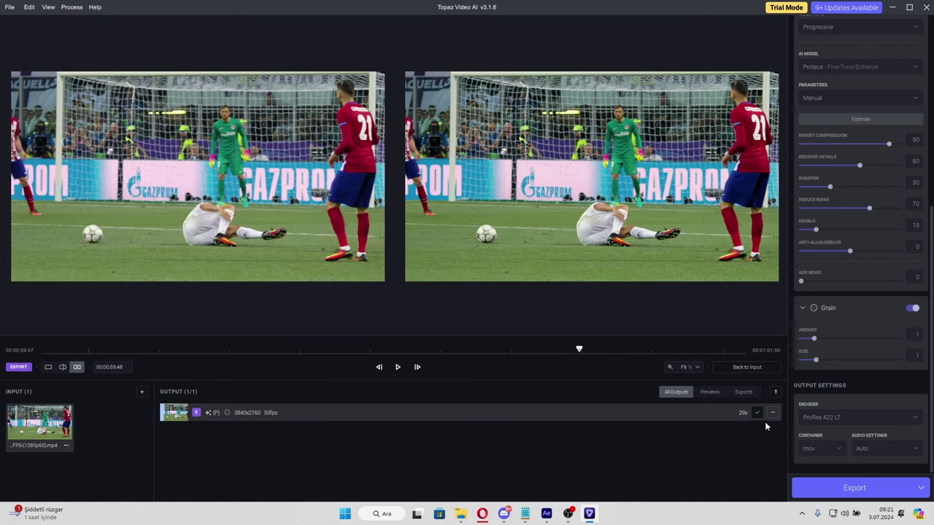
{"action": "left_click", "coordinate": [772, 413]}
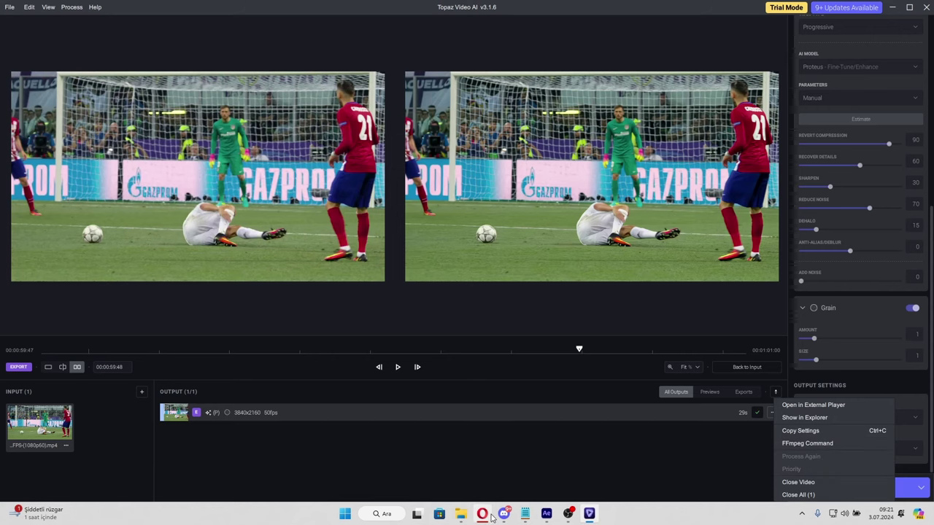
Search drive D for 'UEFA' and drag the upscaled _prob3 .mov into After Effects
{"action": "left_click", "coordinate": [460, 514]}
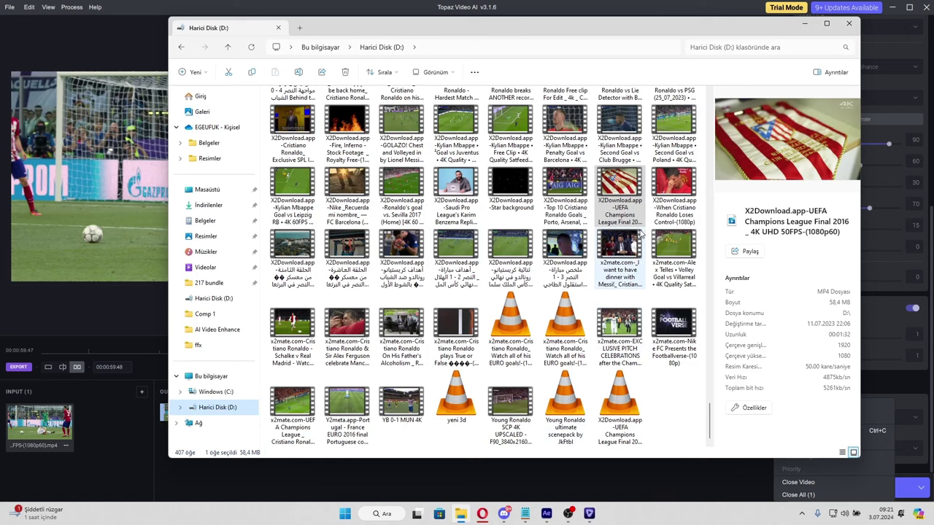
{"action": "left_click", "coordinate": [759, 46]}
{"action": "key", "text": "Caps_Lock"}
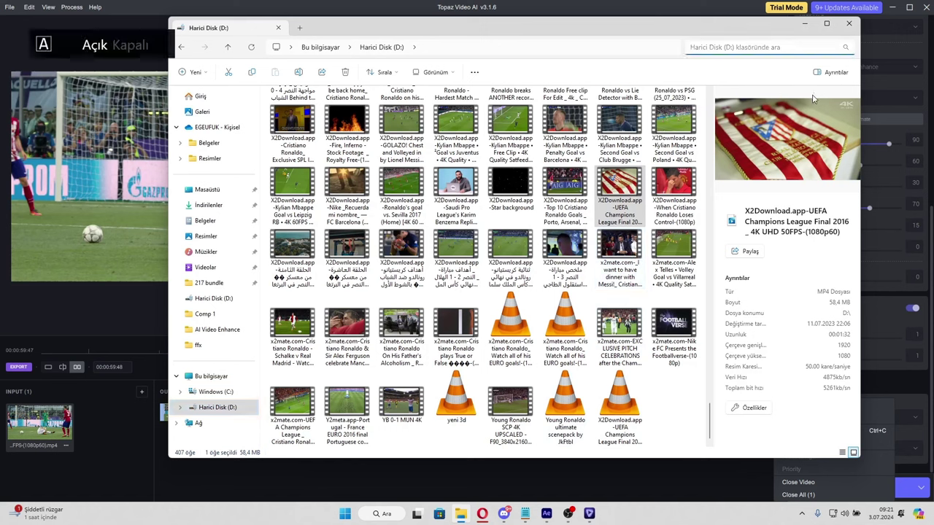
{"action": "type", "text": "UEFA"}
{"action": "key", "text": "Caps_Lock"}
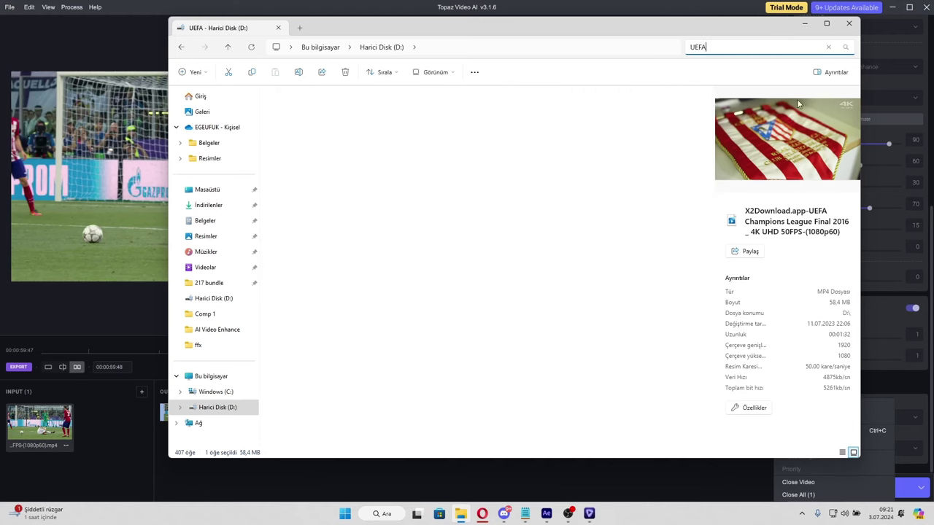
{"action": "mouse_move", "coordinate": [293, 145]}
{"action": "left_mouse_down"}
{"action": "mouse_move", "coordinate": [543, 516]}
{"action": "mouse_move", "coordinate": [35, 281]}
{"action": "left_mouse_up"}
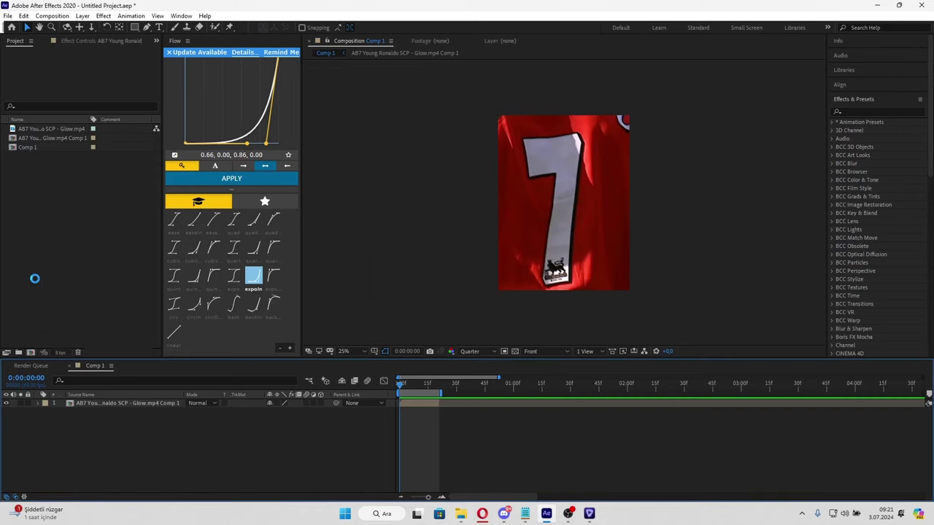
Replace Comp 1's old layer with the prob3.mov clip and show its Scale
{"action": "left_click", "coordinate": [411, 403]}
{"action": "key", "text": "Delete"}
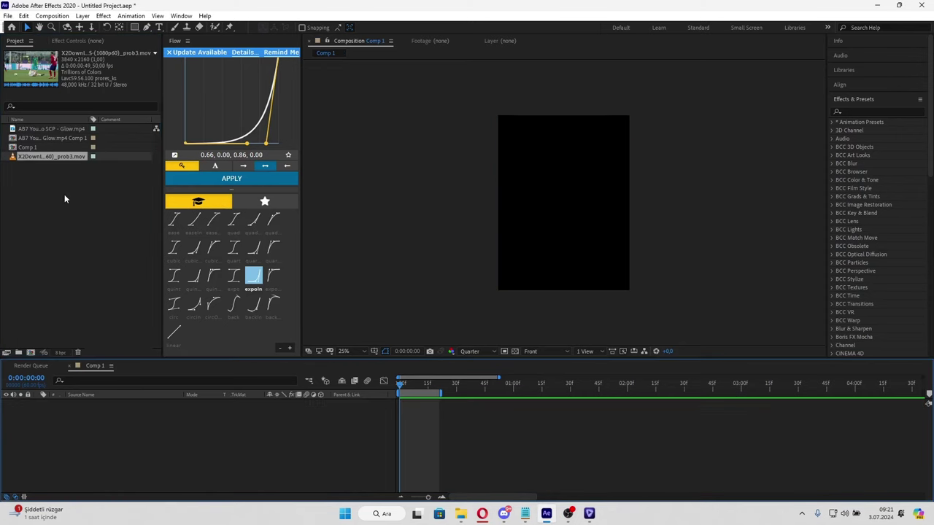
{"action": "left_click", "coordinate": [55, 158]}
{"action": "left_click_drag", "start_coordinate": [262, 445], "coordinate": [262, 413]}
{"action": "key", "text": "s"}
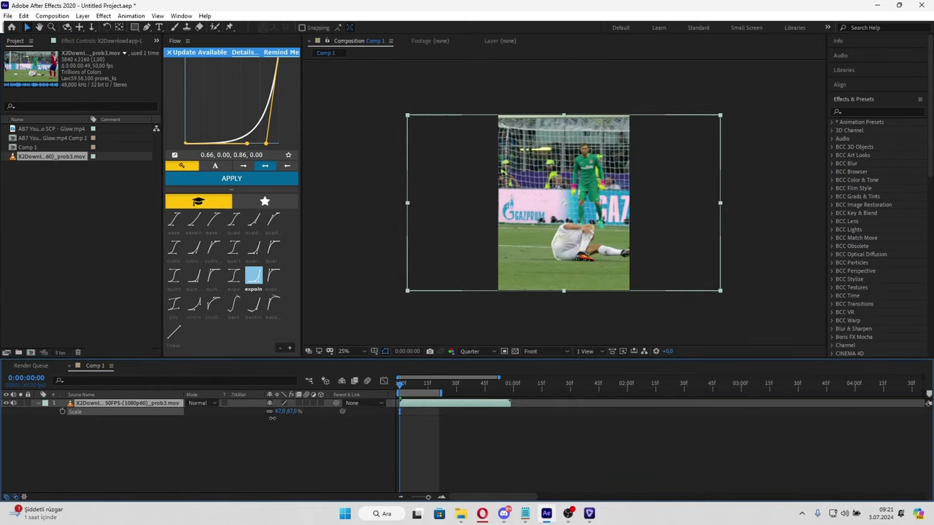
Set preview resolution to Full, zoom to 50%, and shift the clip earlier and left
{"action": "left_click", "coordinate": [471, 351]}
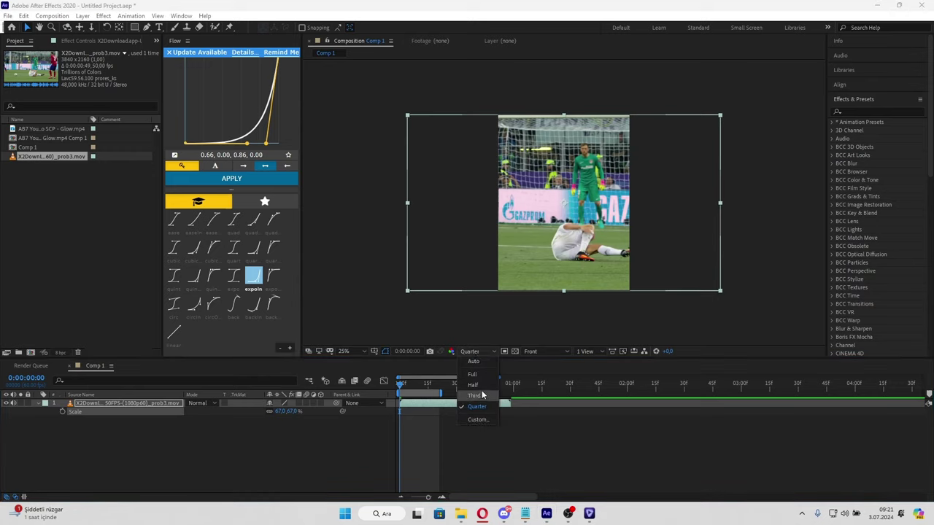
{"action": "left_click", "coordinate": [473, 374]}
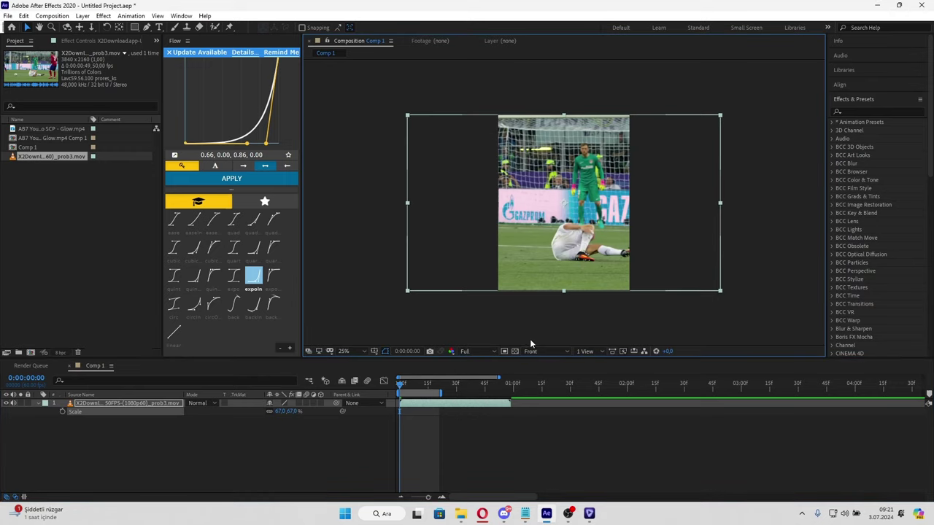
{"action": "left_click", "coordinate": [471, 352]}
{"action": "left_click", "coordinate": [607, 392]}
{"action": "key", "text": "period"}
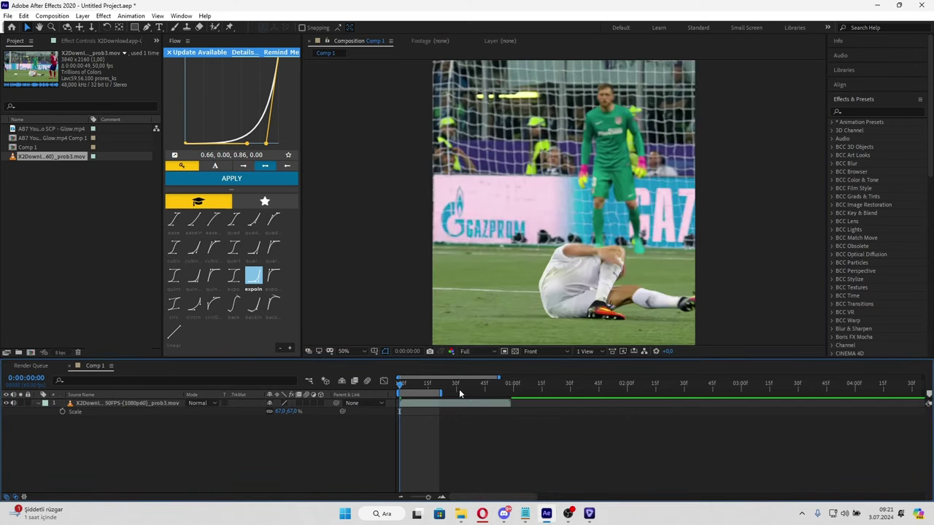
{"action": "left_click_drag", "start_coordinate": [436, 410], "coordinate": [415, 411]}
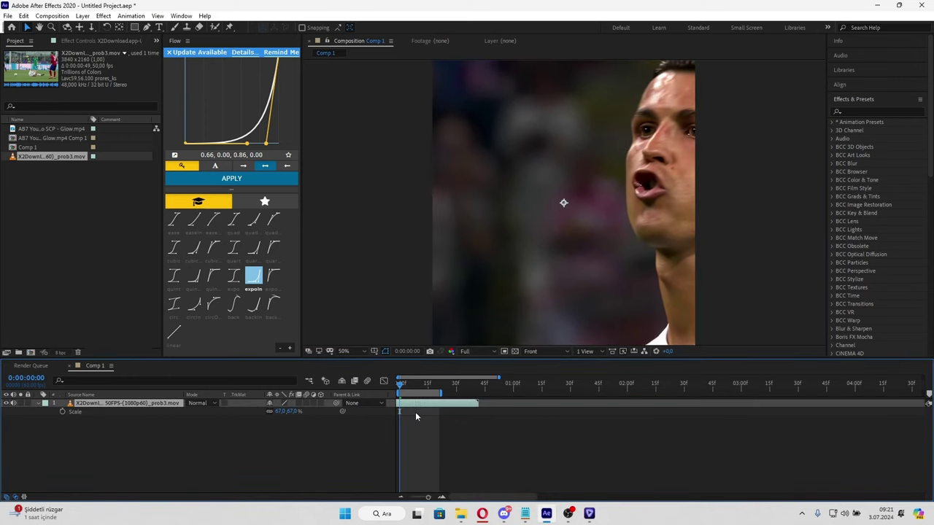
{"action": "left_click_drag", "start_coordinate": [527, 271], "coordinate": [498, 272]}
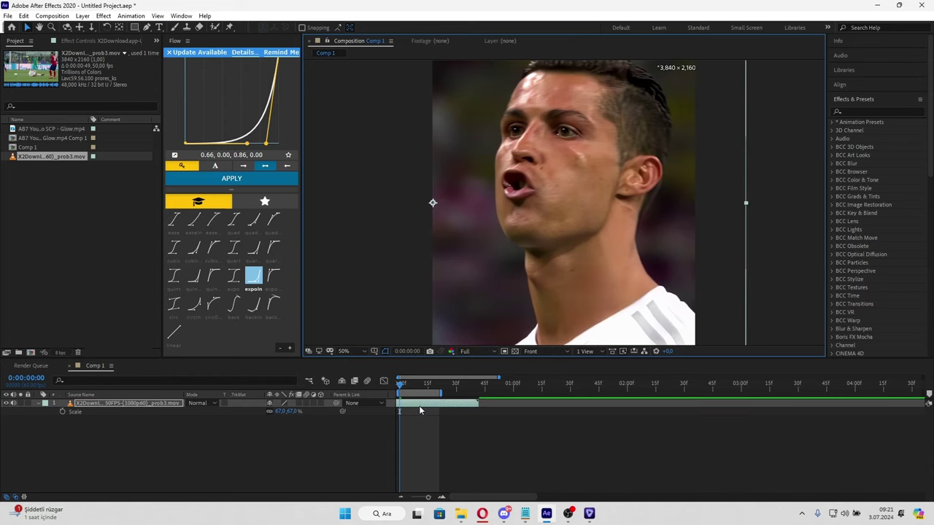
{"action": "left_click_drag", "start_coordinate": [419, 406], "coordinate": [398, 411]}
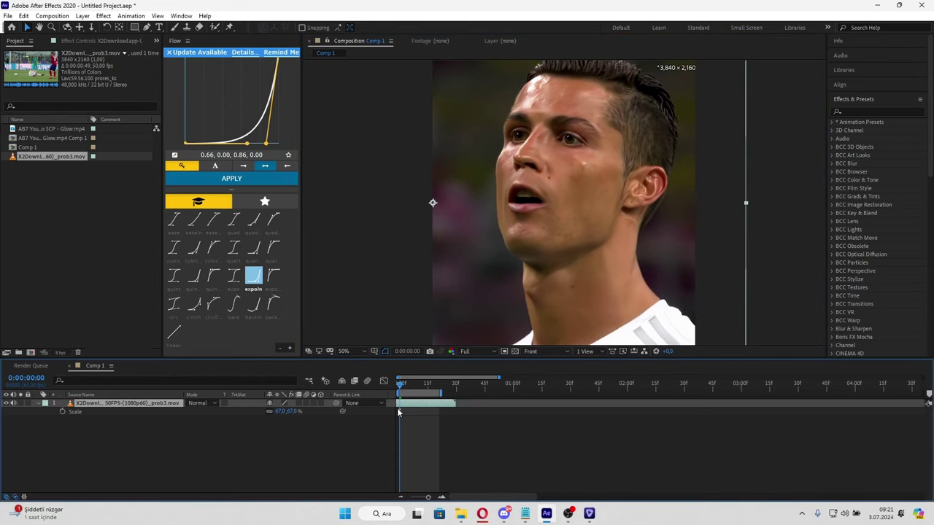
Precompose the clip layer into a new comp
{"action": "key", "text": "ctrl+d"}
{"action": "key", "text": "ctrl+z"}
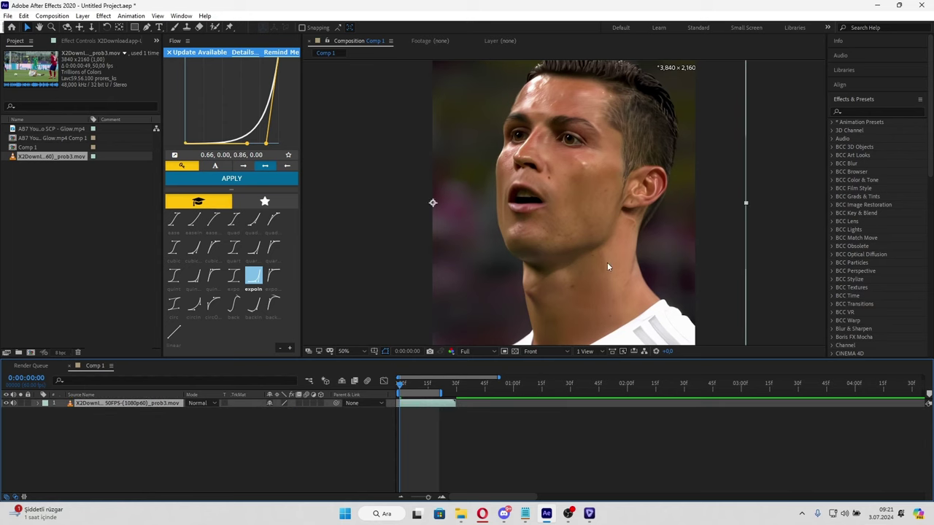
{"action": "key", "text": "ctrl+shift+c"}
{"action": "left_click", "coordinate": [489, 318]}
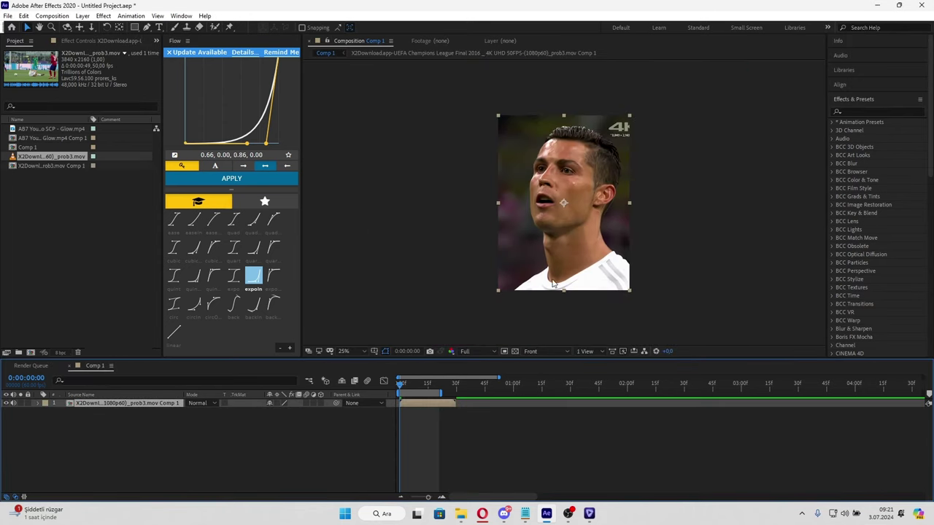
Select the precomposed layer and choose Animation > Apply Animation Preset
{"action": "key", "text": "F2"}
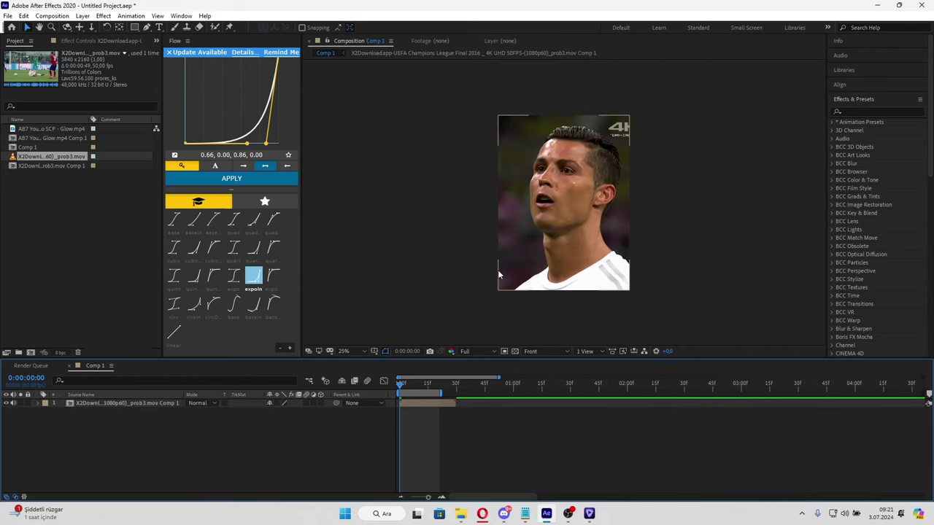
{"action": "left_click", "coordinate": [420, 405]}
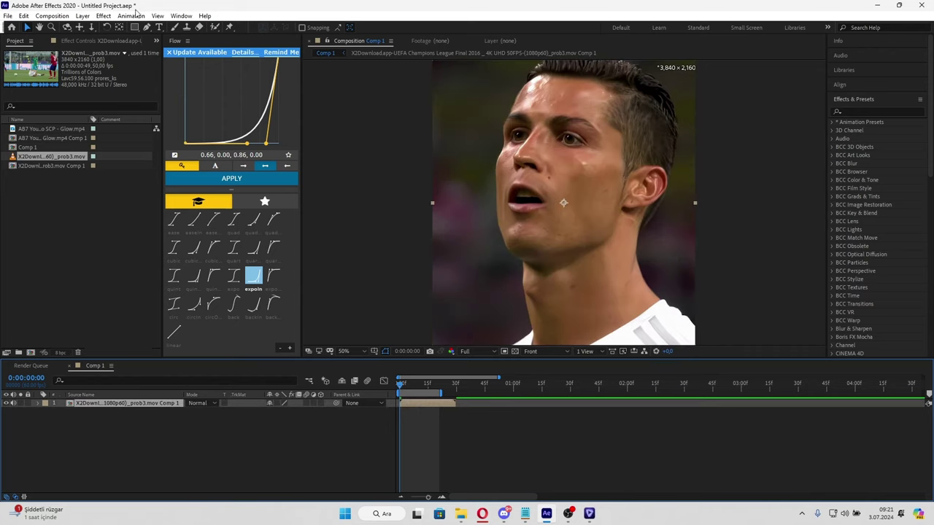
{"action": "left_click", "coordinate": [131, 16]}
{"action": "left_click", "coordinate": [150, 37]}
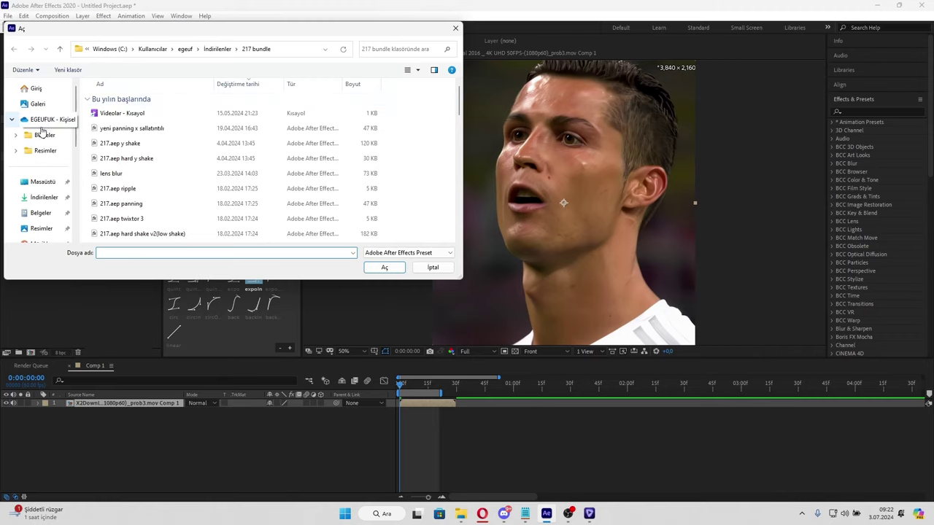
Search the preset folder and apply the 217.aep cold colour-grade preset
{"action": "left_click", "coordinate": [402, 48]}
{"action": "type", "text": "x"}
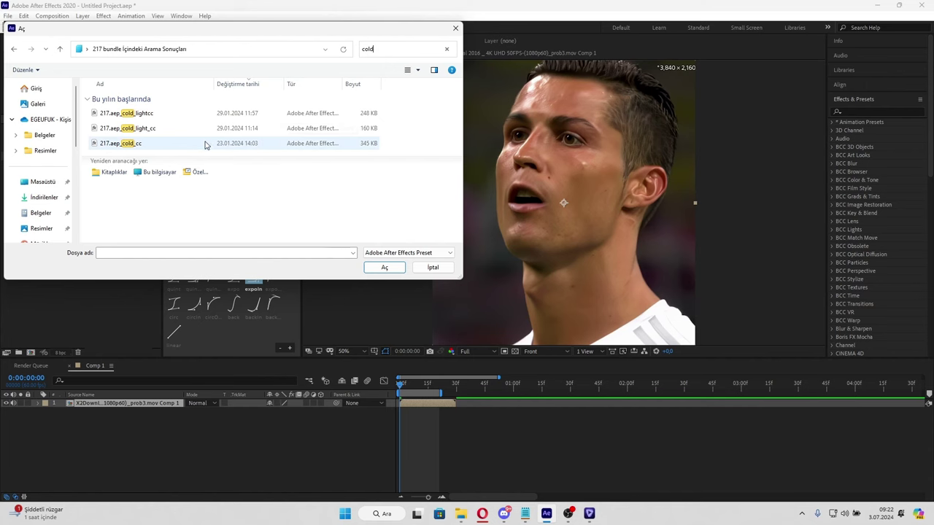
{"action": "double_click", "coordinate": [177, 142]}
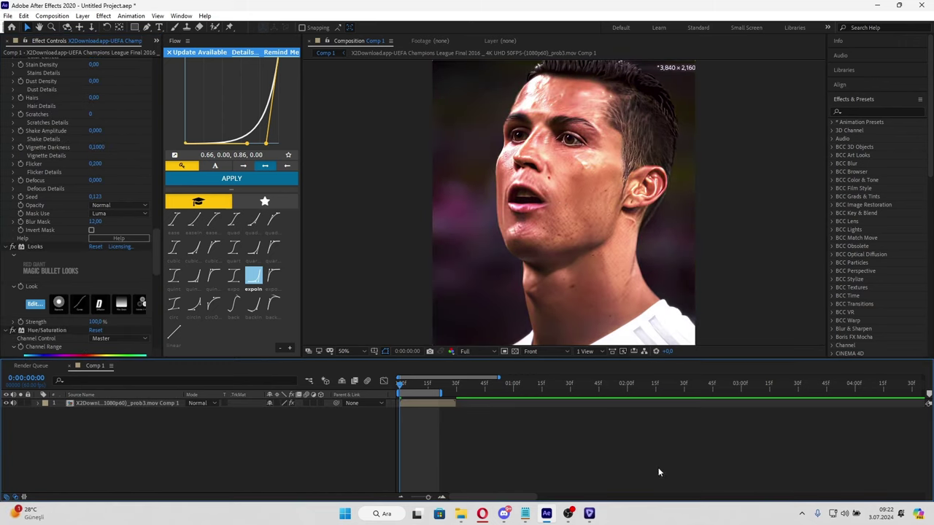
Review the grade by scrubbing to frames 7, 12 and 16 at varying zoom
{"action": "key", "text": "comma"}
{"action": "key", "text": "comma"}
{"action": "left_click_drag", "start_coordinate": [409, 390], "coordinate": [412, 390]}
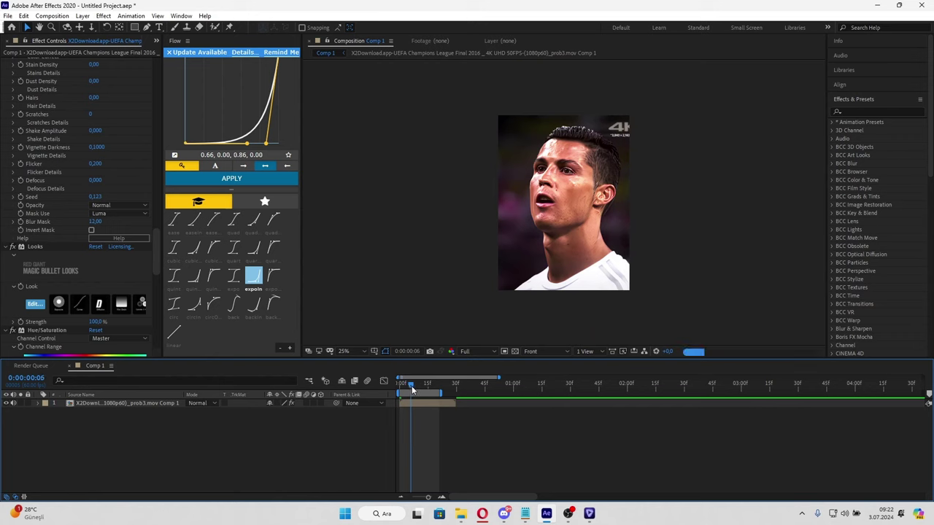
{"action": "key", "text": "period"}
{"action": "key", "text": "period"}
{"action": "key", "text": "comma"}
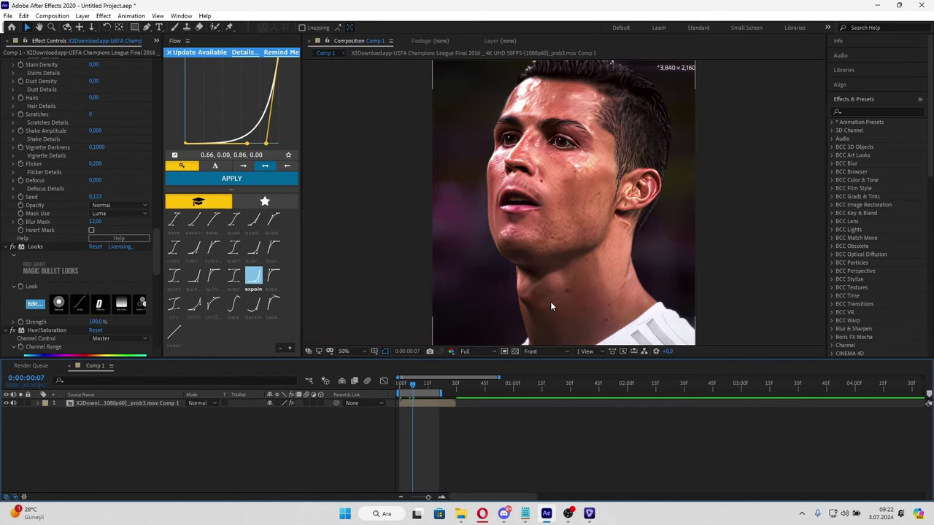
{"action": "left_click_drag", "start_coordinate": [412, 384], "coordinate": [429, 385]}
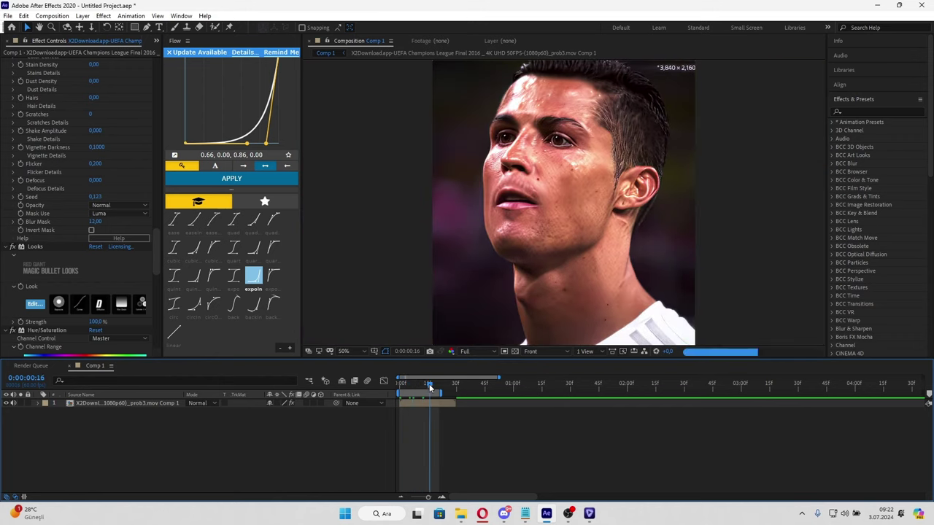
{"action": "left_click", "coordinate": [520, 278]}
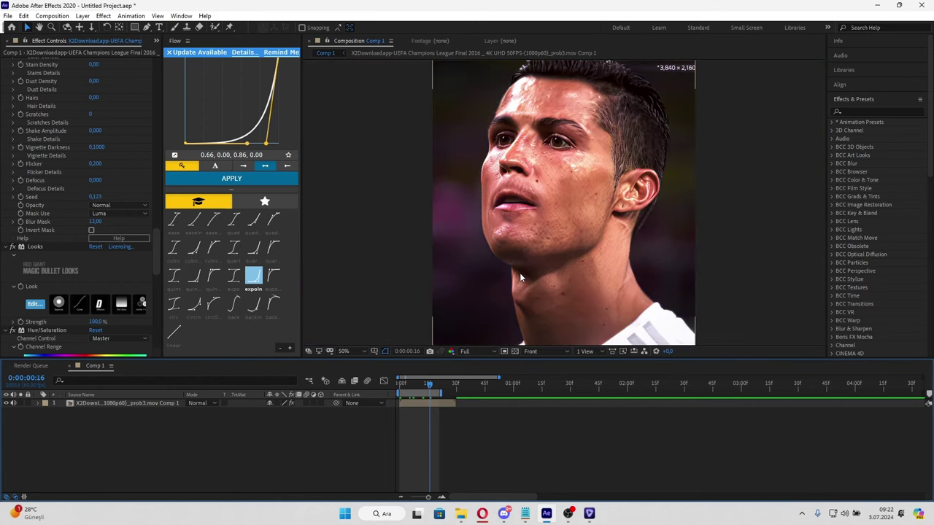
{"action": "key", "text": "comma"}
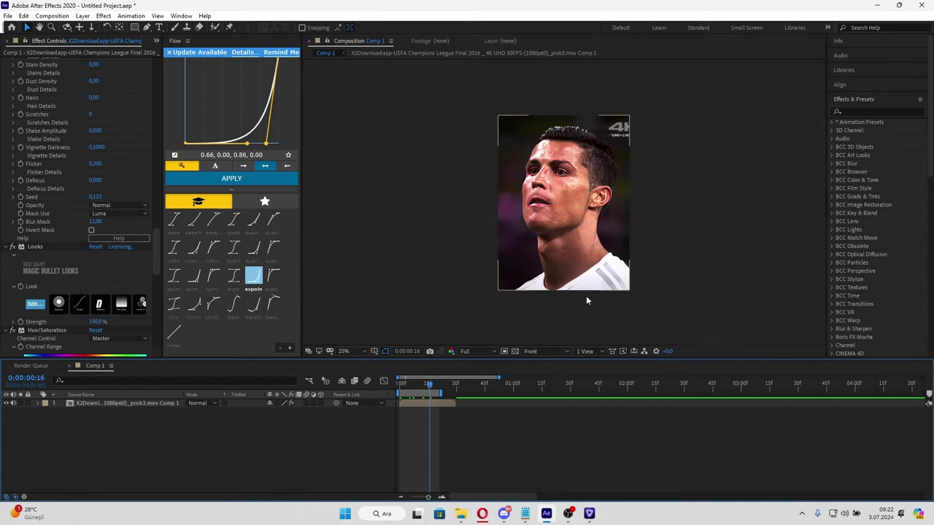
{"action": "left_click", "coordinate": [419, 405]}
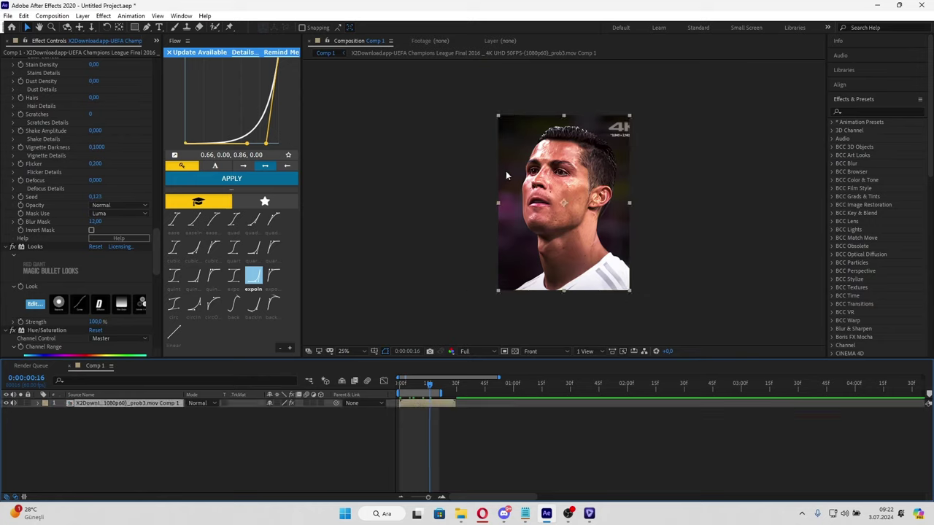
Re-queue Comp 1, delete the old Comp 1_9.avi item, and render Comp 1 to Comp 1_10.avi
{"action": "left_click", "coordinate": [47, 15]}
{"action": "left_click", "coordinate": [92, 101]}
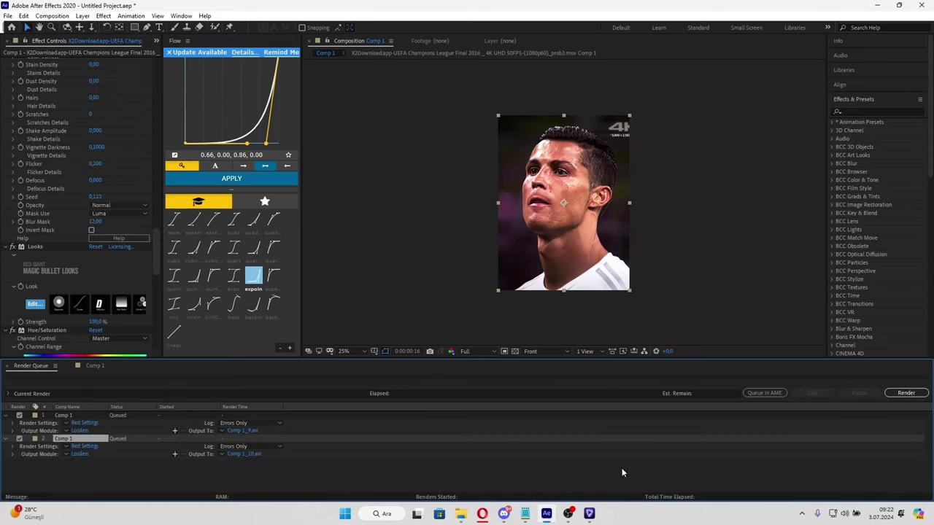
{"action": "left_click", "coordinate": [56, 415]}
{"action": "key", "text": "Delete"}
{"action": "left_click", "coordinate": [64, 416]}
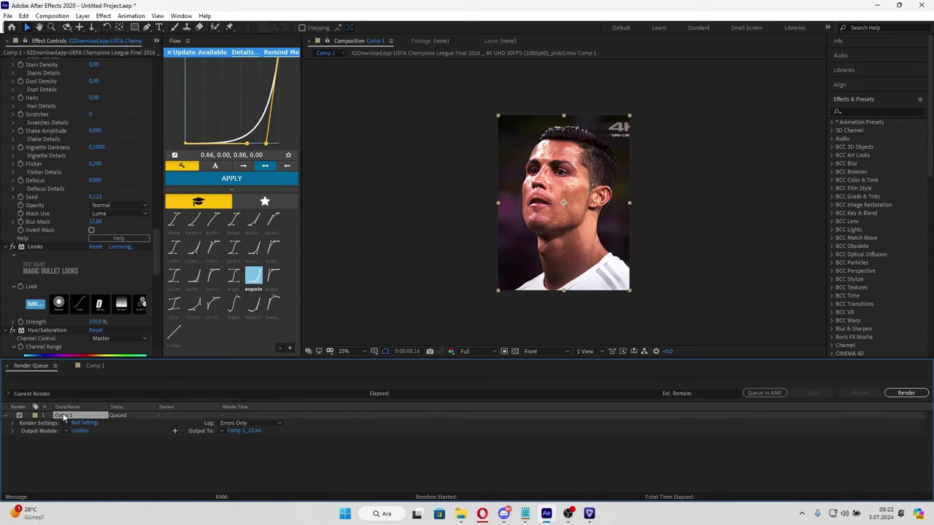
{"action": "left_click", "coordinate": [921, 394]}
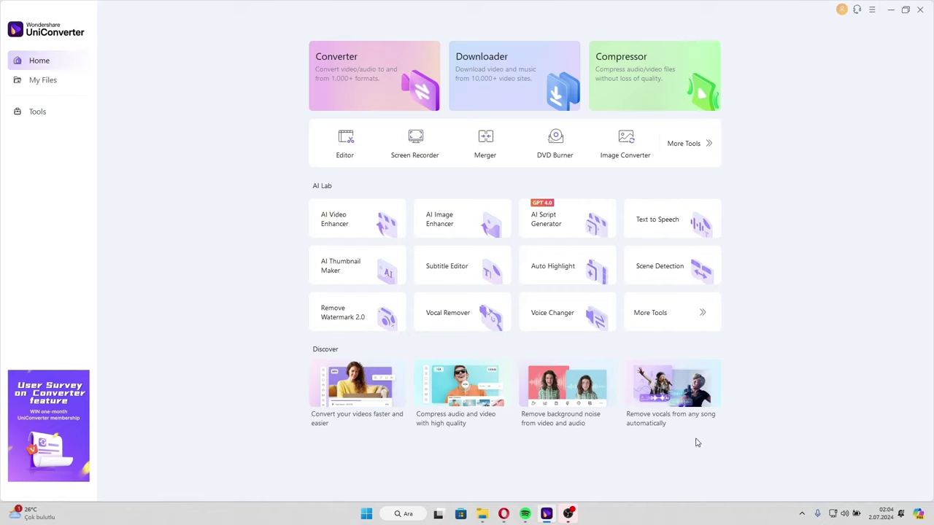
{"action": "left_click", "coordinate": [348, 228]}
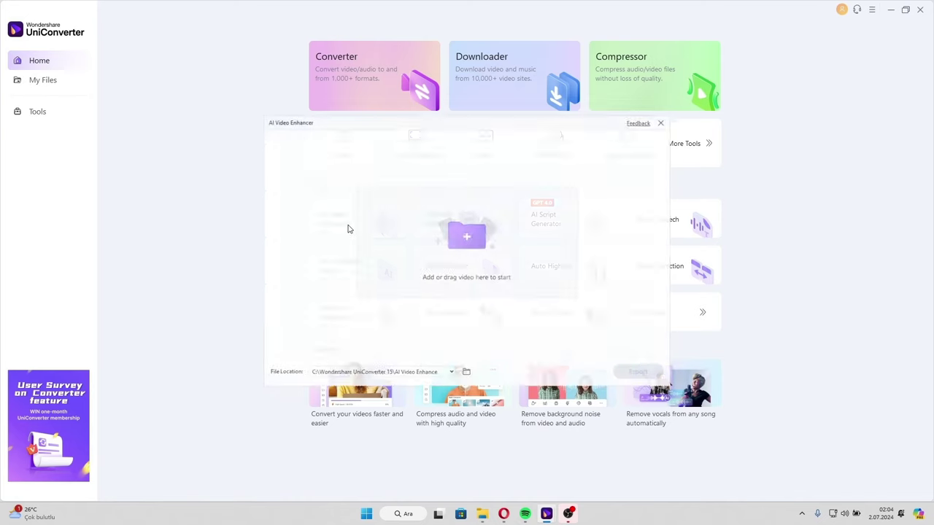
{"action": "left_click", "coordinate": [452, 263]}
{"action": "scroll", "coordinate": [288, 218], "scroll_direction": "up", "scroll_amount": 5}
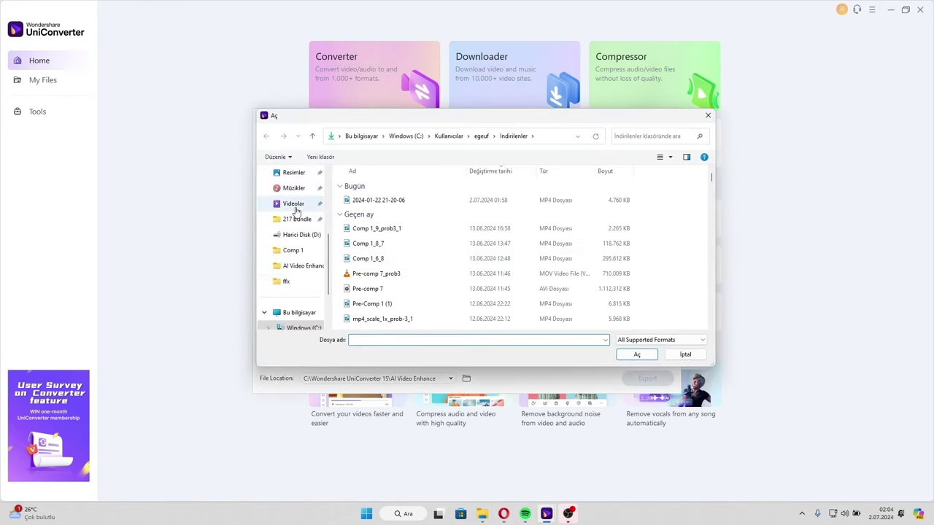
{"action": "left_click", "coordinate": [277, 250]}
{"action": "double_click", "coordinate": [372, 283]}
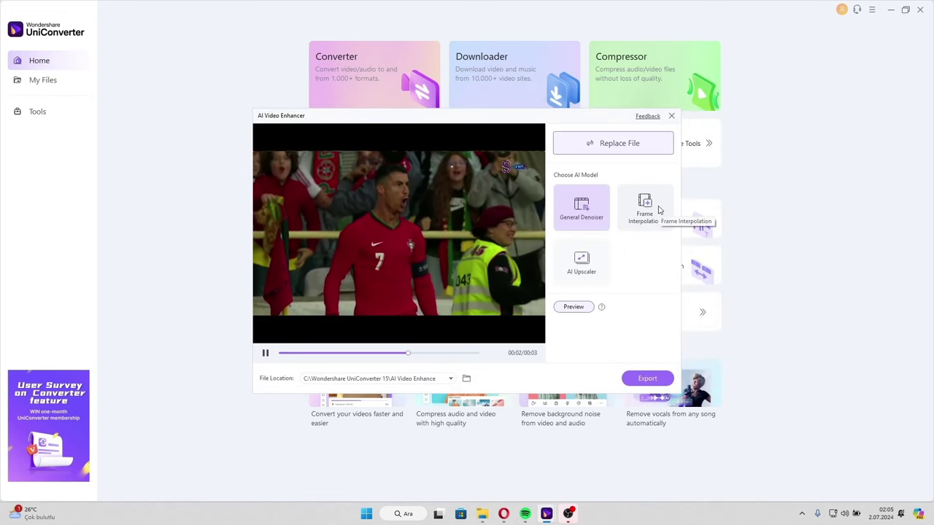
{"action": "left_click", "coordinate": [598, 264]}
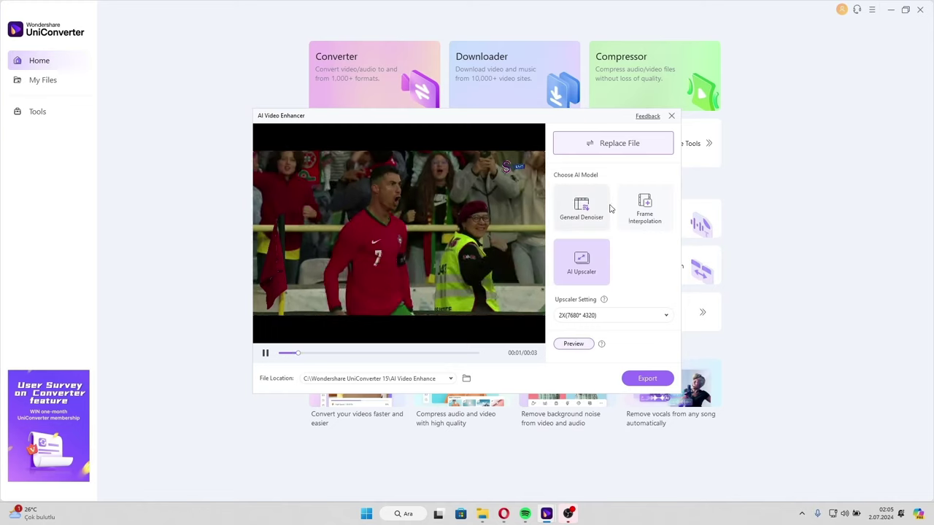
{"action": "left_click", "coordinate": [596, 229]}
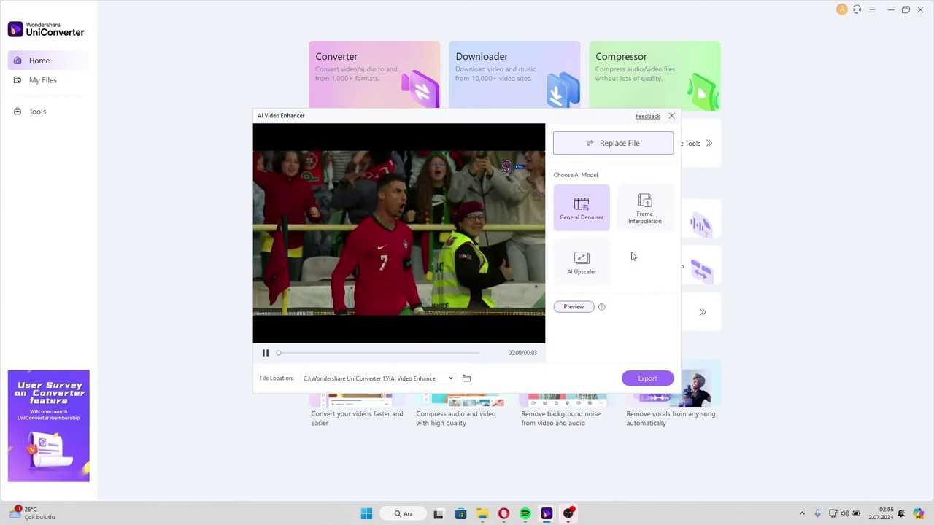
{"action": "left_click", "coordinate": [643, 222]}
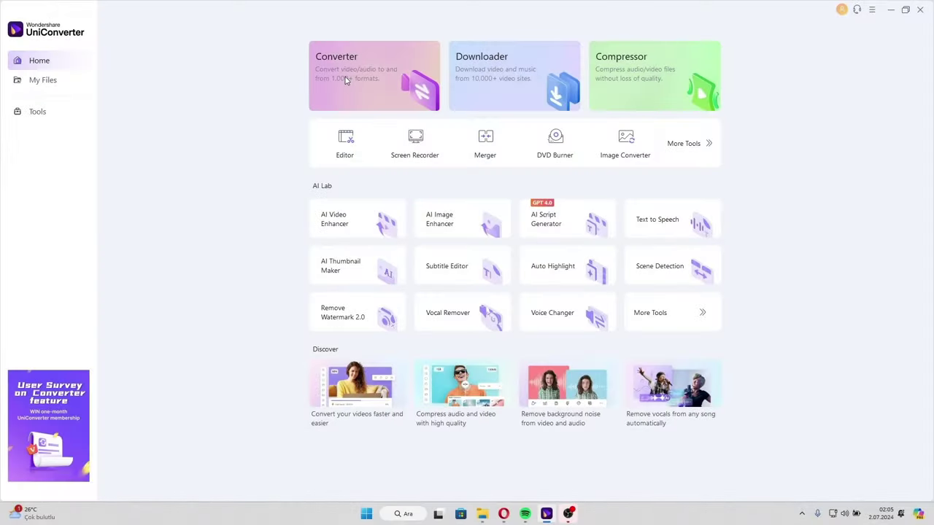
Open UniConverter's Downloader and its paste-URL box
{"action": "left_click", "coordinate": [346, 80]}
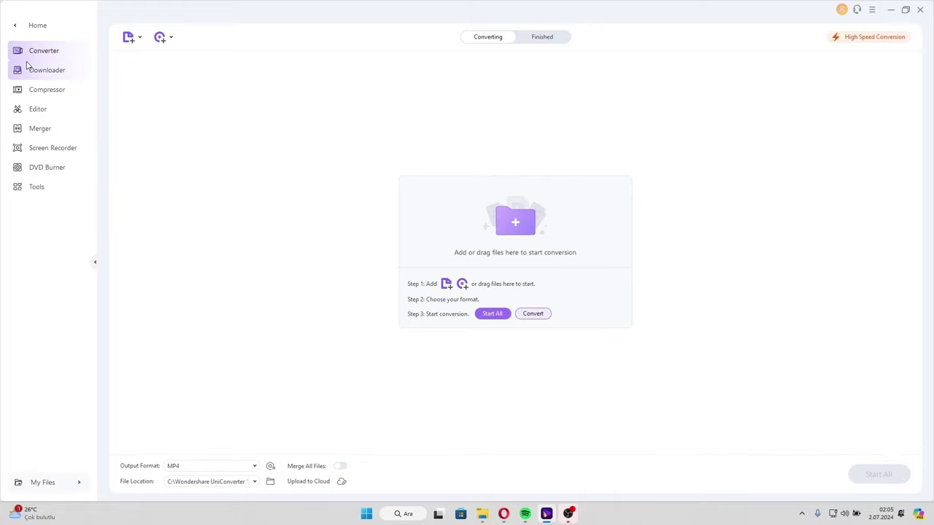
{"action": "left_click", "coordinate": [16, 26]}
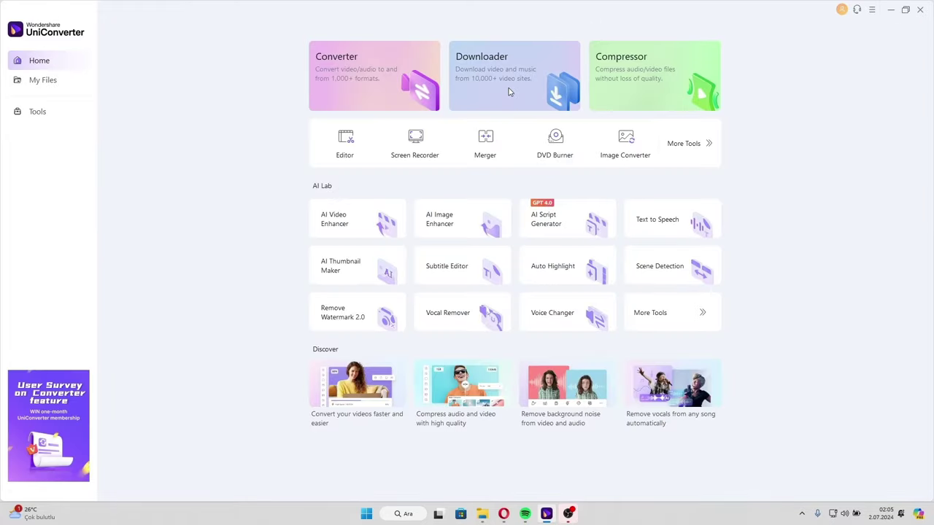
{"action": "left_click", "coordinate": [509, 92]}
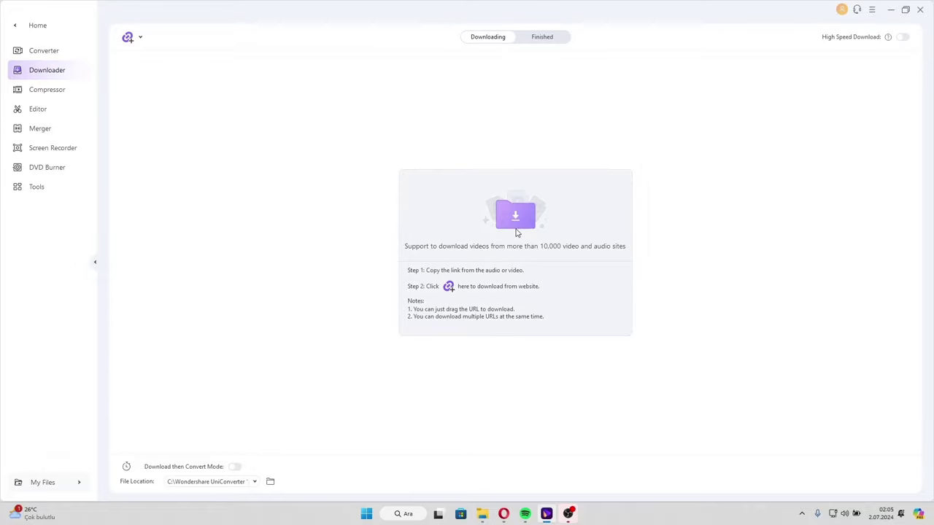
{"action": "left_click", "coordinate": [515, 216]}
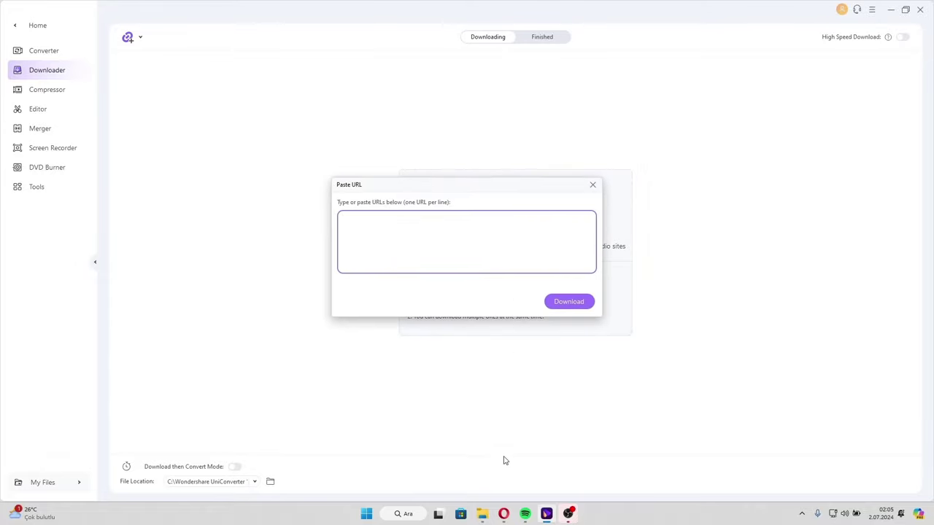
In Opera, open the EURO 2024 Winners Instagram reel and copy its web address
{"action": "left_click", "coordinate": [505, 513]}
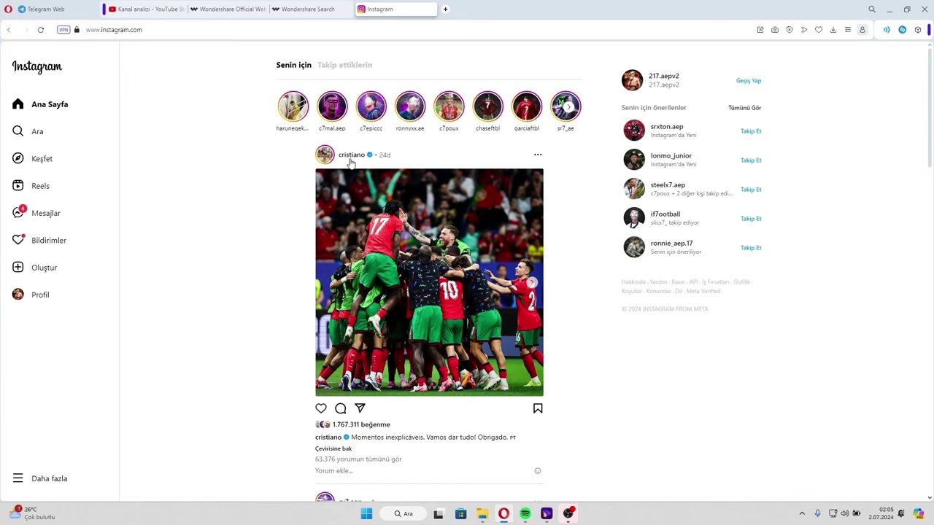
{"action": "left_click", "coordinate": [71, 306]}
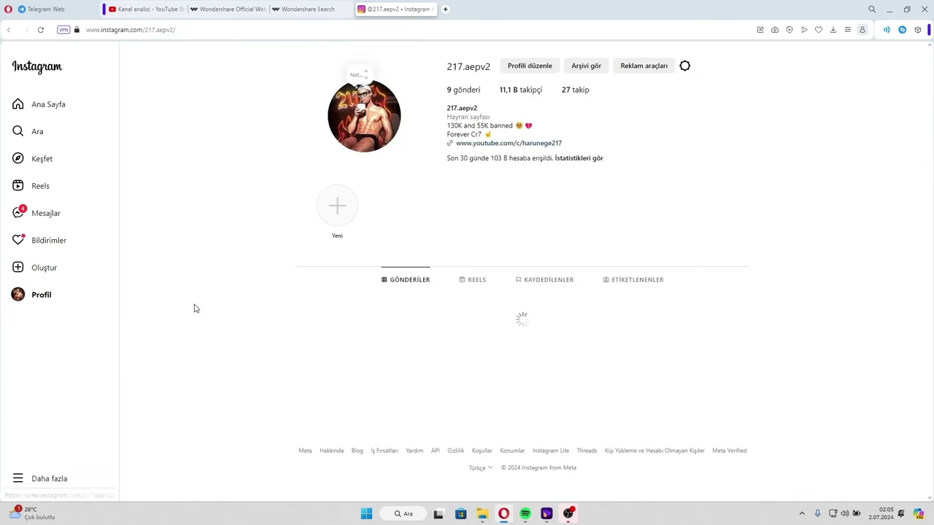
{"action": "left_click", "coordinate": [370, 367]}
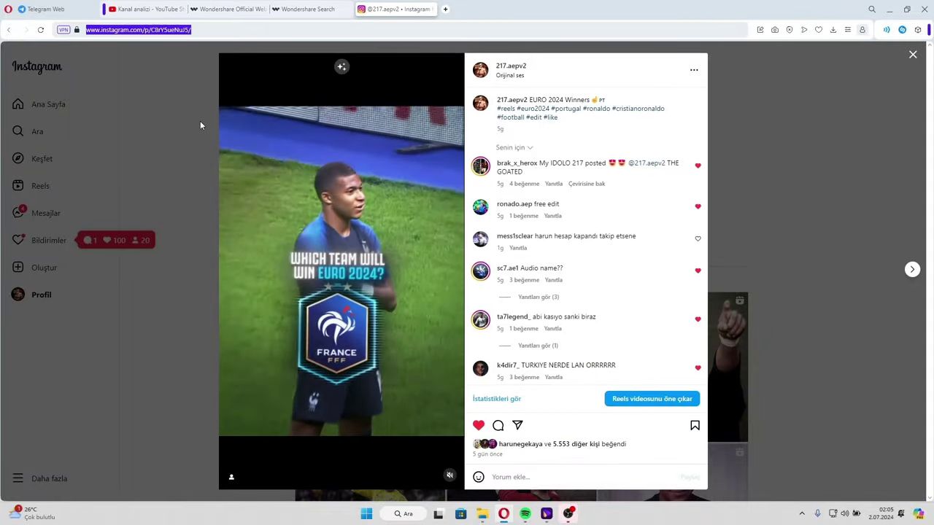
{"action": "left_click", "coordinate": [203, 126]}
{"action": "left_click", "coordinate": [547, 514]}
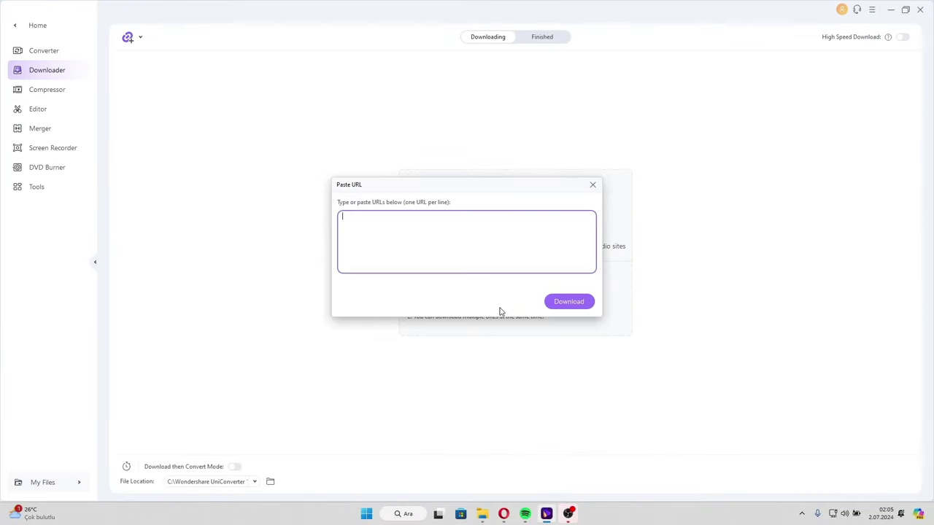
Paste the Instagram reel link, start its download, pause it partway, and return Home
{"action": "type", "text": "https://www.instagram.com/p/C8rY5ueNuJ5/"}
{"action": "left_click", "coordinate": [568, 301]}
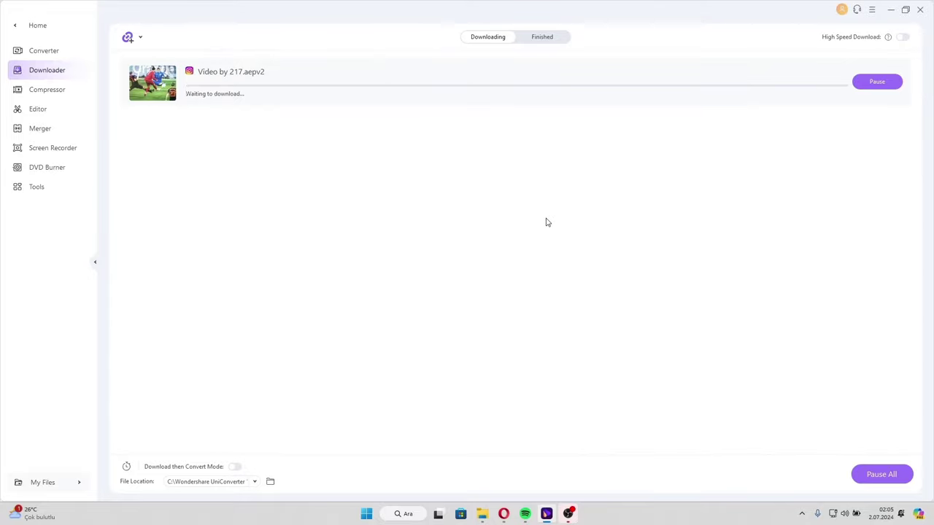
{"action": "left_click", "coordinate": [894, 82]}
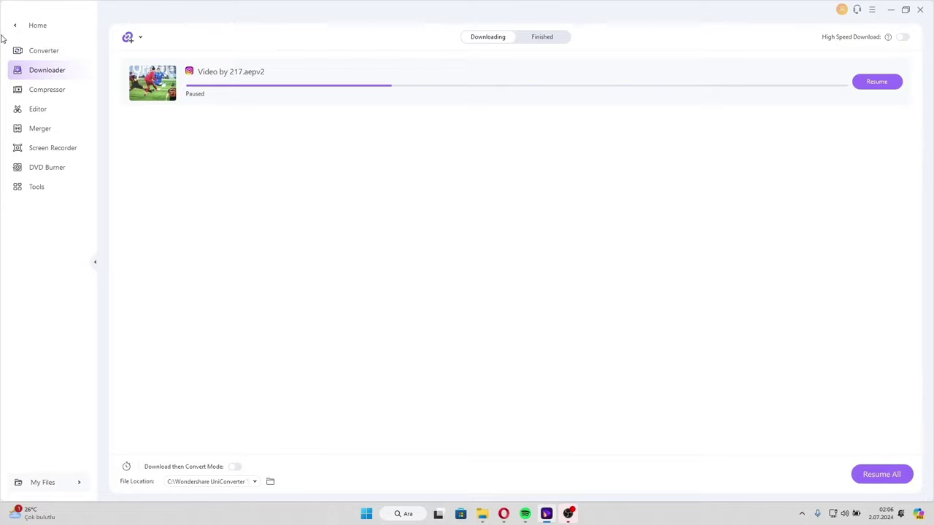
{"action": "left_click", "coordinate": [13, 27]}
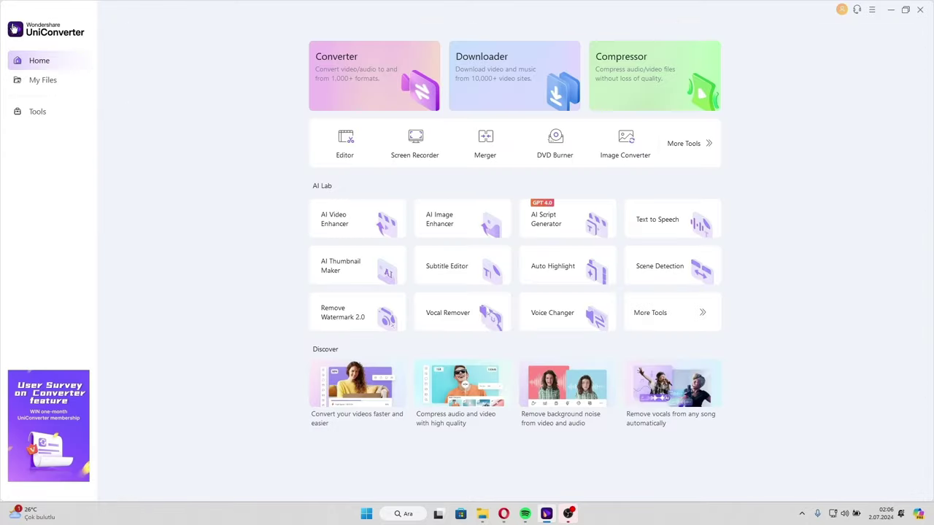
In the Compressor, remove the Comp 1_8_7 file
{"action": "left_click", "coordinate": [646, 78]}
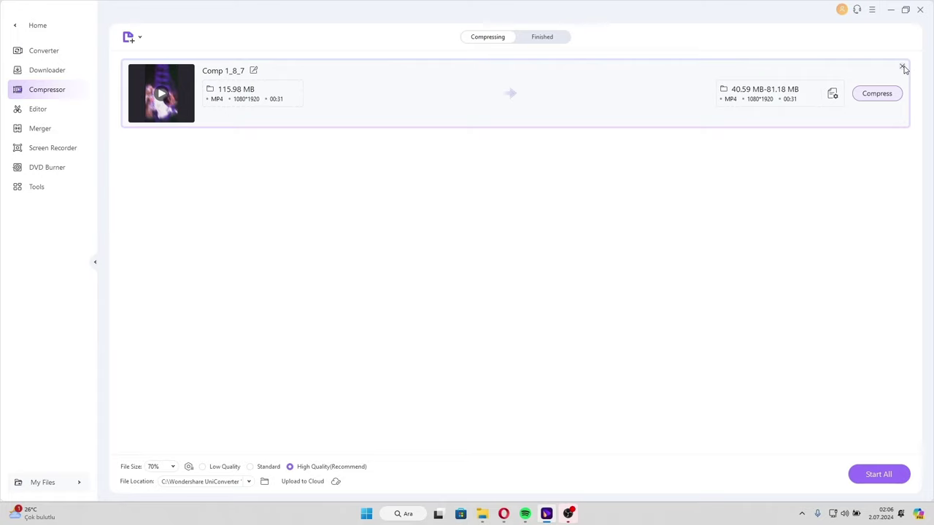
{"action": "left_click", "coordinate": [902, 69]}
{"action": "left_click", "coordinate": [501, 285]}
Add Ronaldo vs Chelsea Feed 2008 UCL Final from Downloads and open its compression settings
{"action": "left_click", "coordinate": [481, 513]}
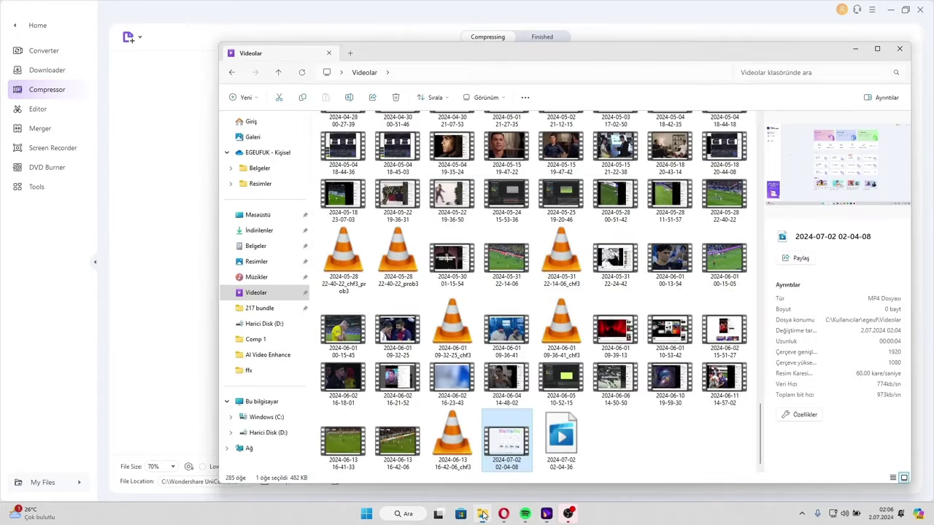
{"action": "left_click", "coordinate": [264, 236]}
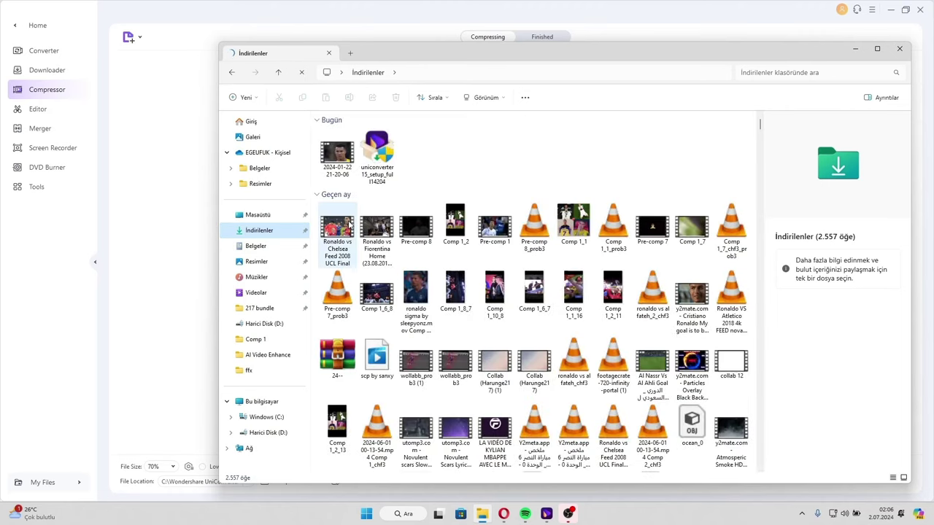
{"action": "left_click_drag", "start_coordinate": [351, 221], "coordinate": [156, 175]}
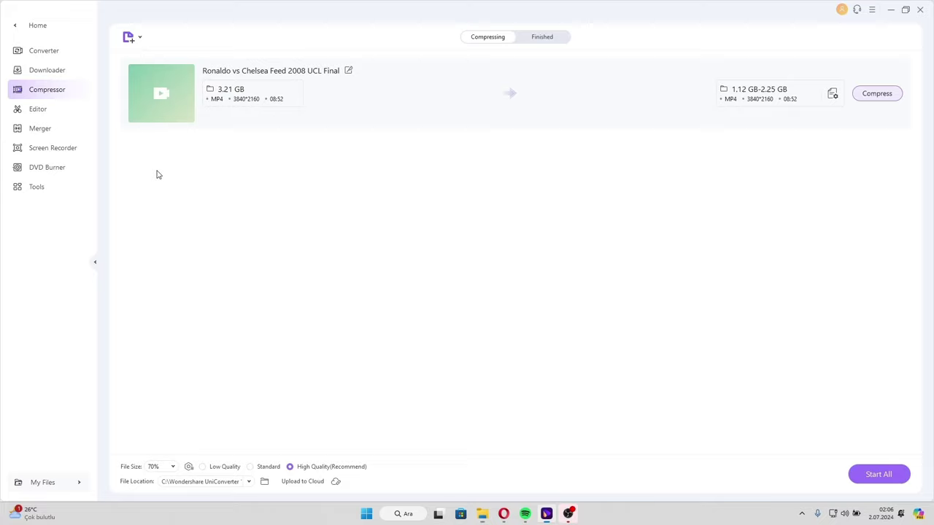
{"action": "left_click", "coordinate": [784, 96]}
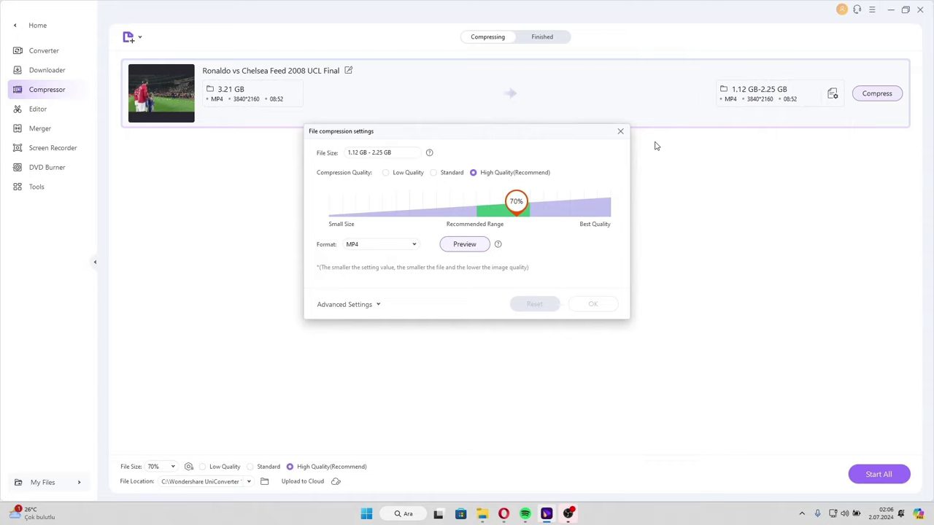
Keep MP4 output, set the frame rate to 100 fps, then close settings and return Home
{"action": "left_click", "coordinate": [391, 247]}
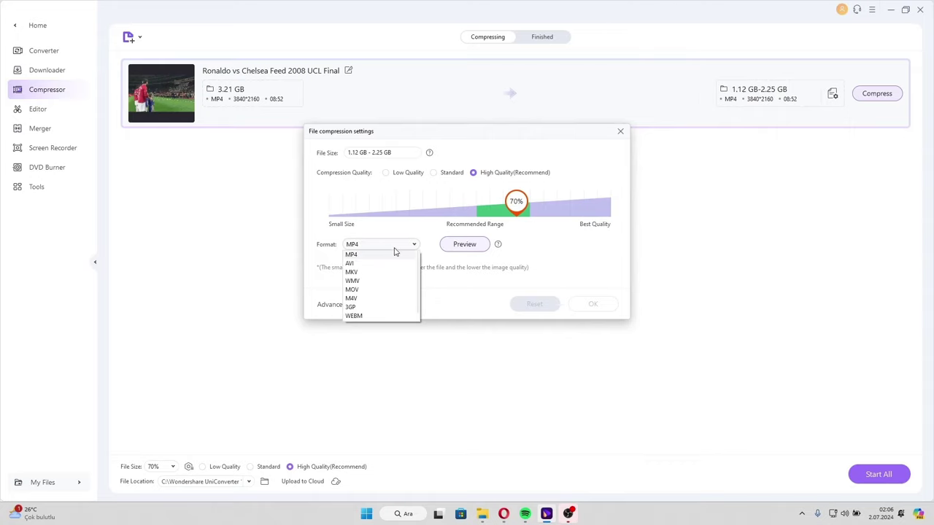
{"action": "left_click", "coordinate": [393, 248]}
{"action": "left_click", "coordinate": [377, 306]}
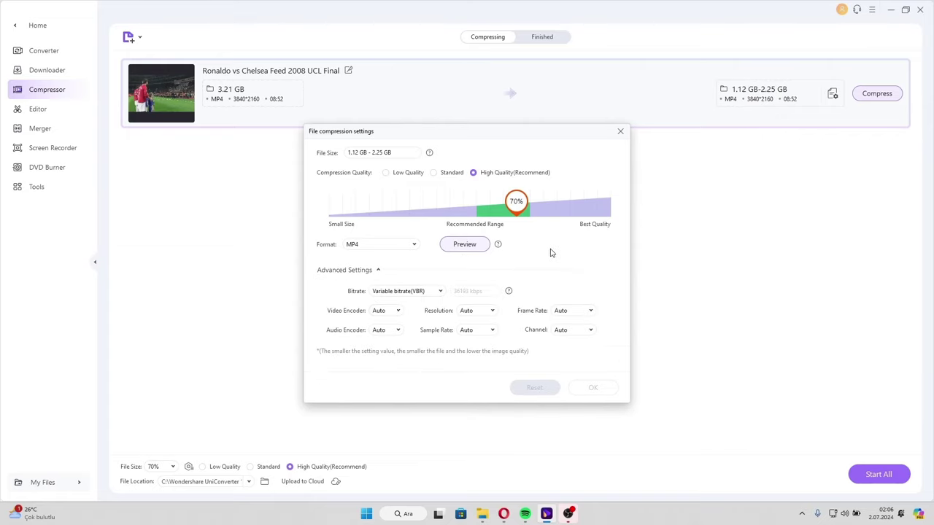
{"action": "left_click", "coordinate": [581, 310]}
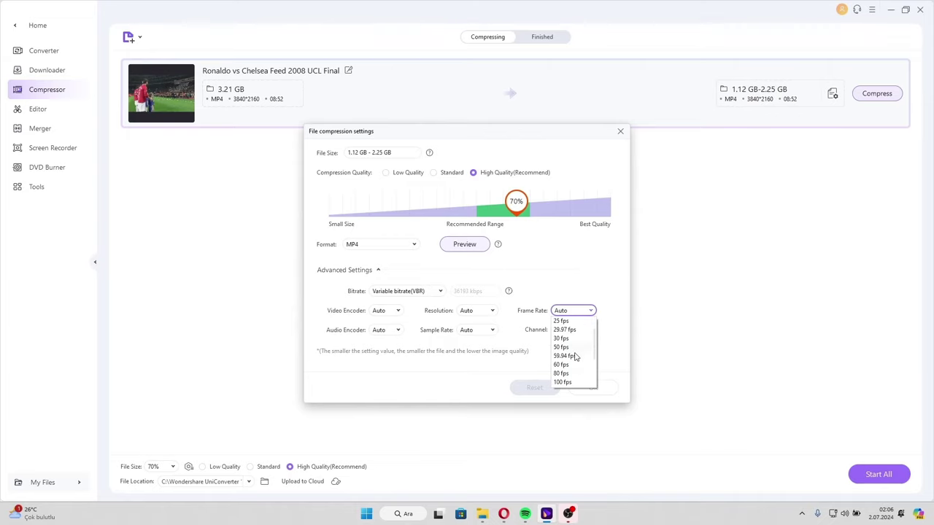
{"action": "left_click", "coordinate": [570, 382]}
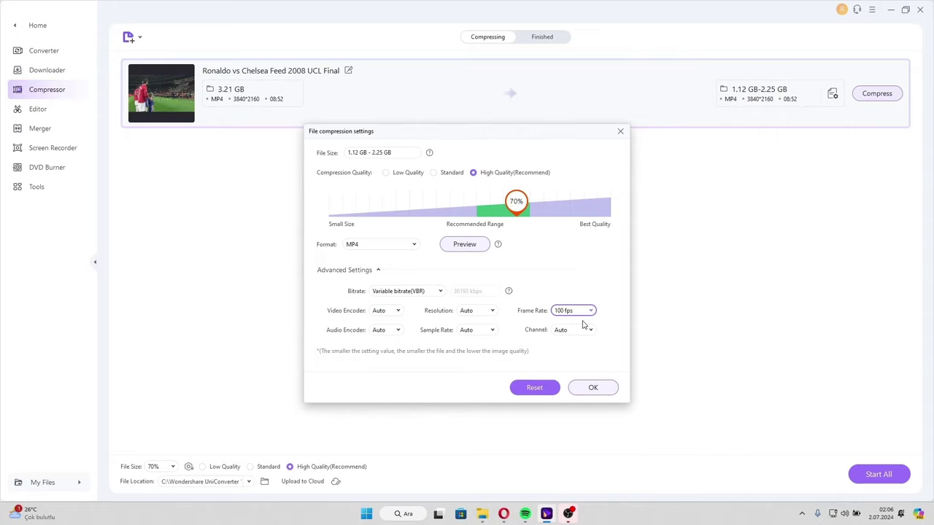
{"action": "left_click", "coordinate": [379, 311]}
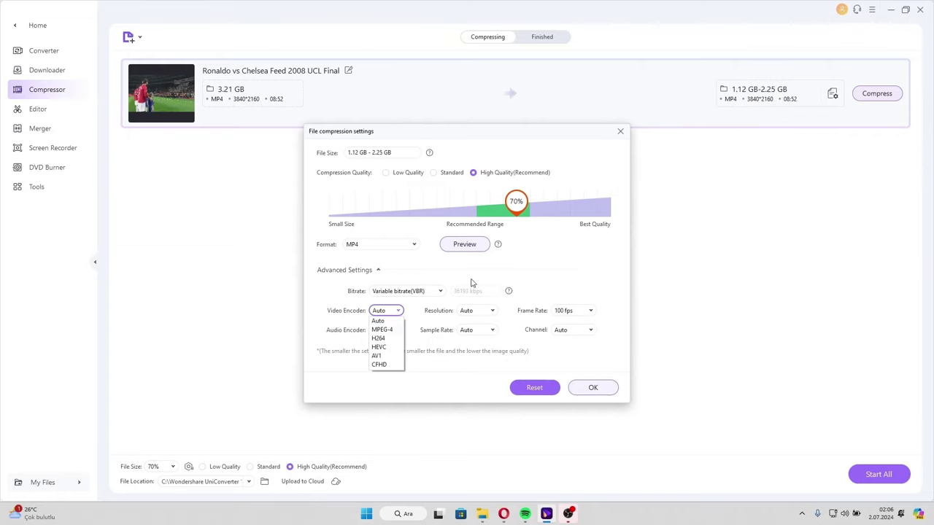
{"action": "left_click", "coordinate": [620, 131]}
{"action": "left_click", "coordinate": [17, 29]}
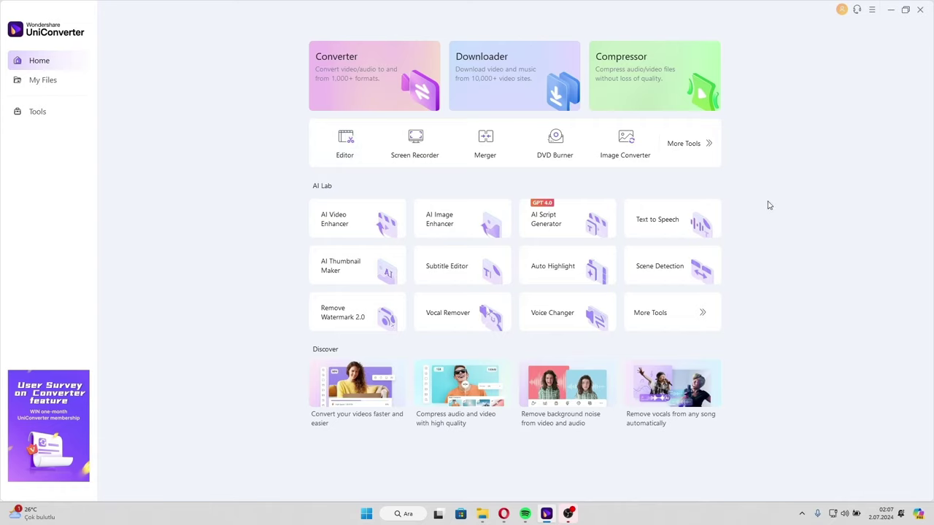
{"action": "left_click", "coordinate": [683, 226]}
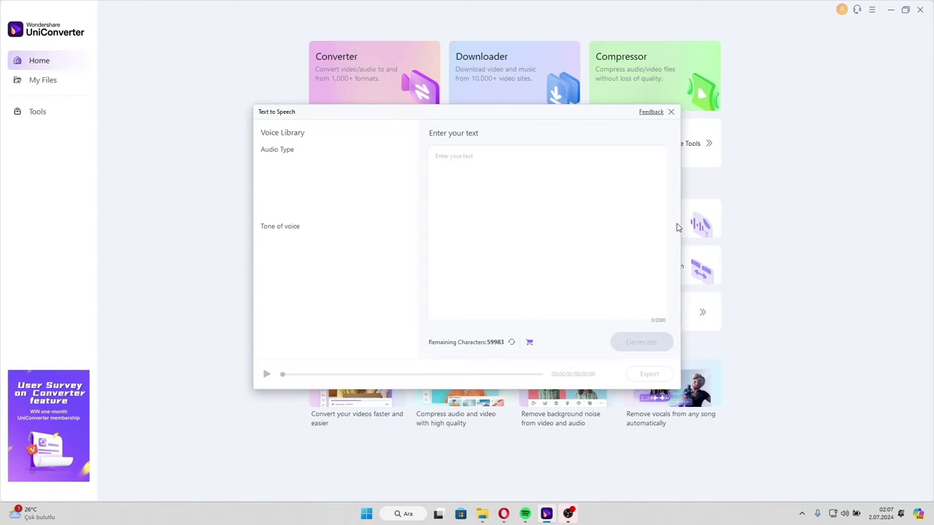
{"action": "left_click", "coordinate": [672, 112]}
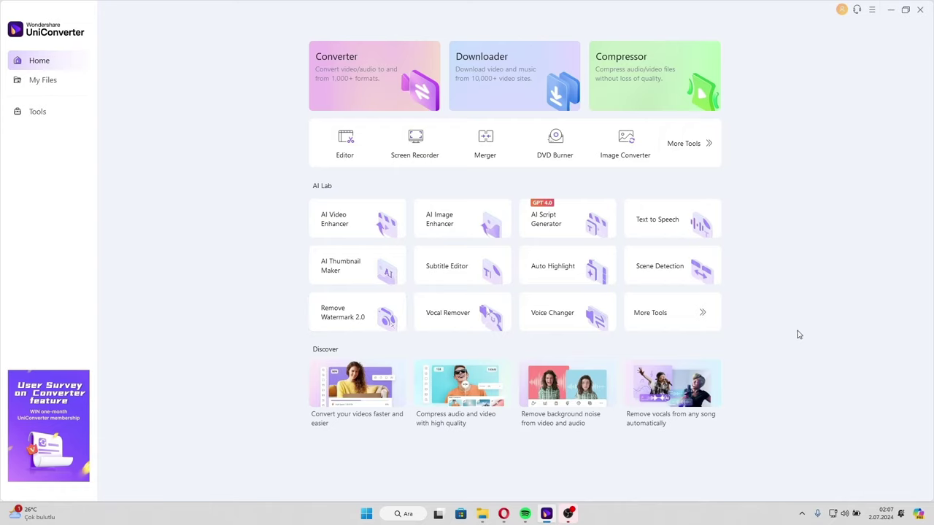
{"action": "left_click", "coordinate": [695, 323]}
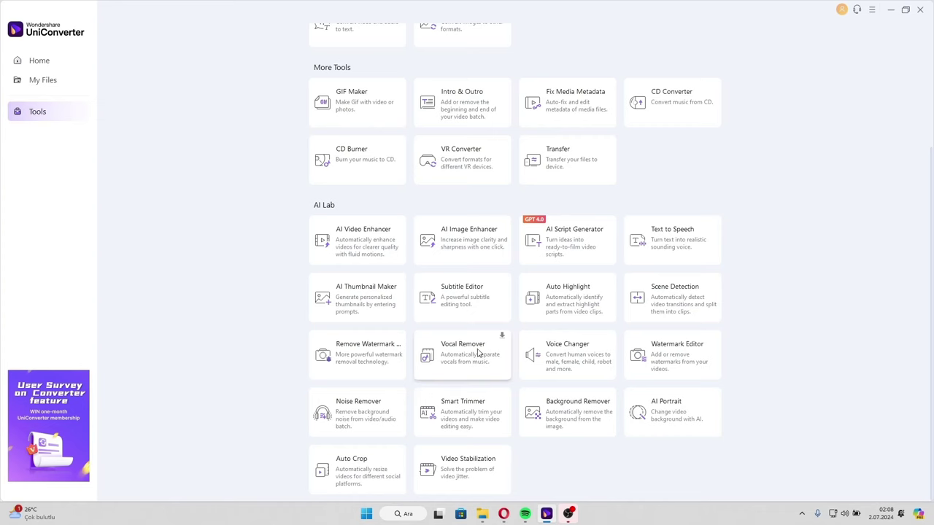
{"action": "scroll", "coordinate": [857, 338], "scroll_direction": "up", "scroll_amount": 3}
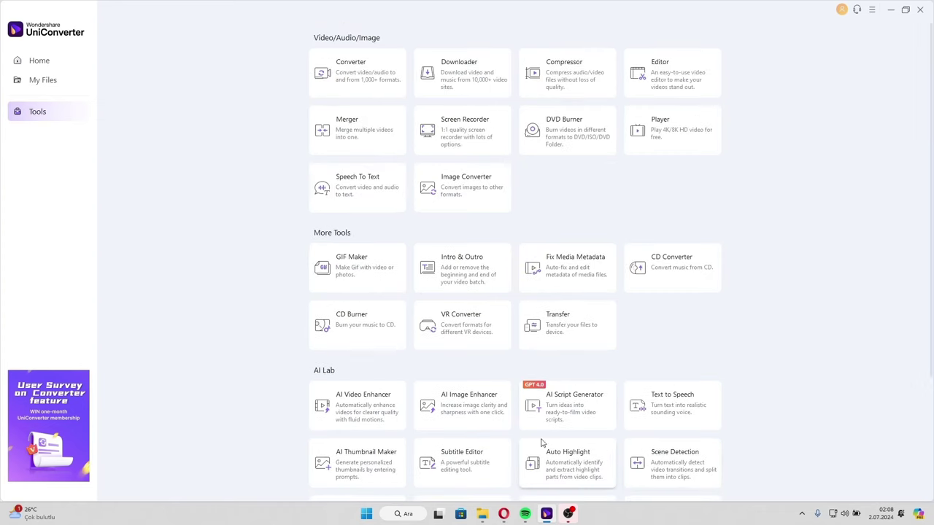
{"action": "scroll", "coordinate": [408, 343], "scroll_direction": "down", "scroll_amount": 3}
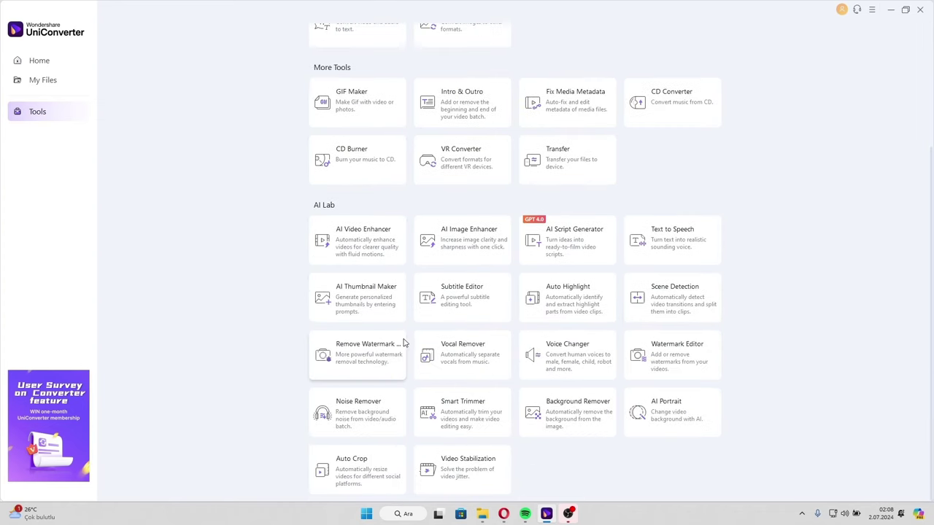
{"action": "left_click", "coordinate": [38, 61]}
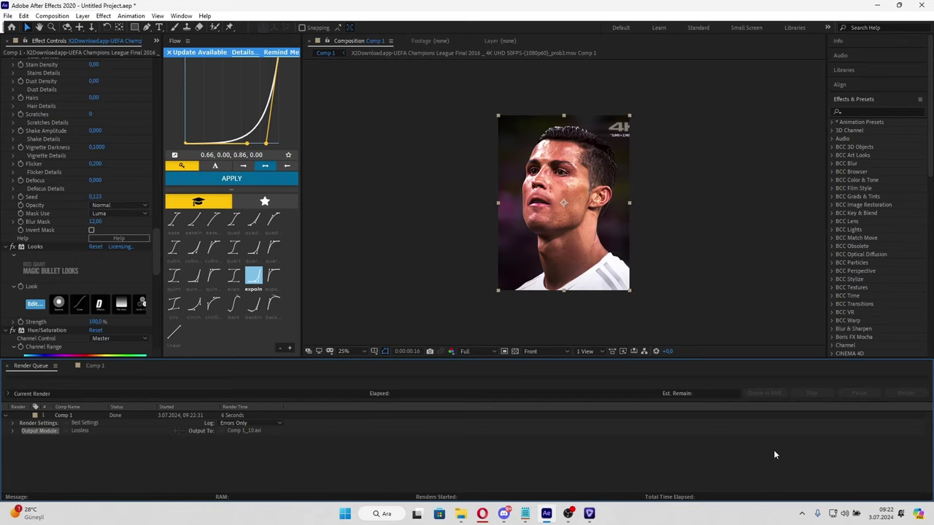
Launch Adobe Media Encoder 2020 from Windows search
{"action": "key", "text": "super"}
{"action": "type", "text": "m"}
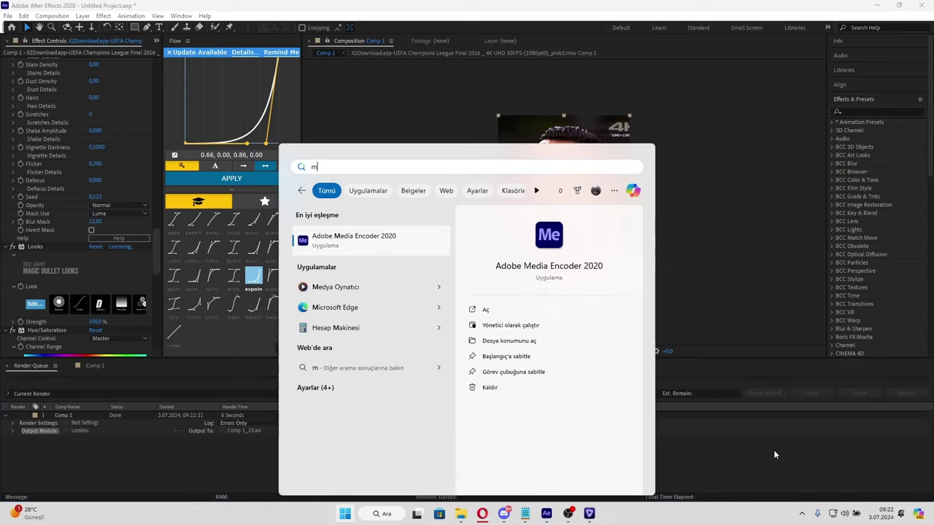
{"action": "key", "text": "Return"}
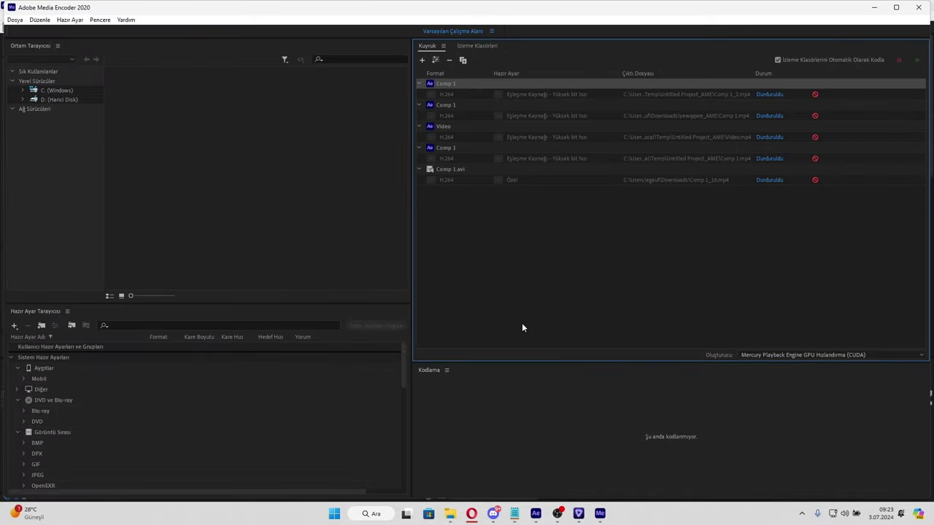
Queue Comp 1_10.avi from Downloads with the Mobile Device 2160p 4K preset and open its export settings
{"action": "left_click", "coordinate": [450, 514]}
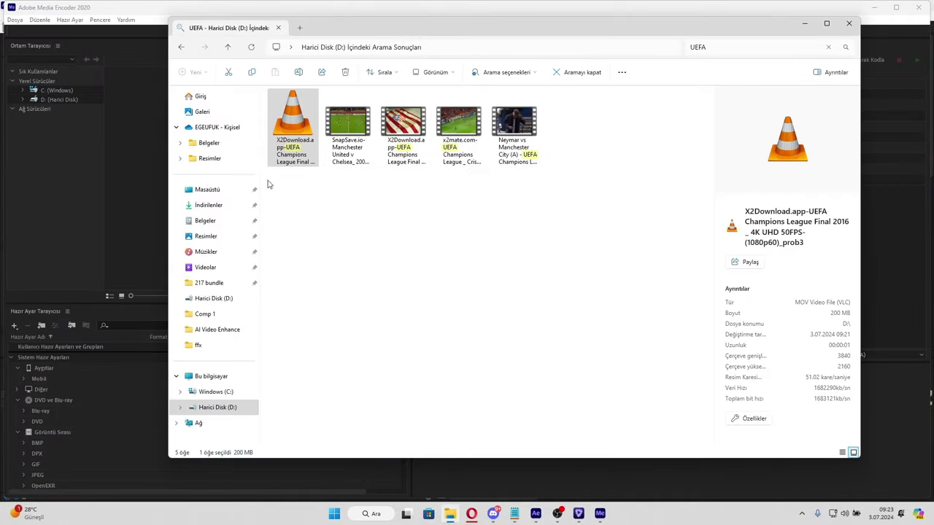
{"action": "left_click", "coordinate": [211, 205]}
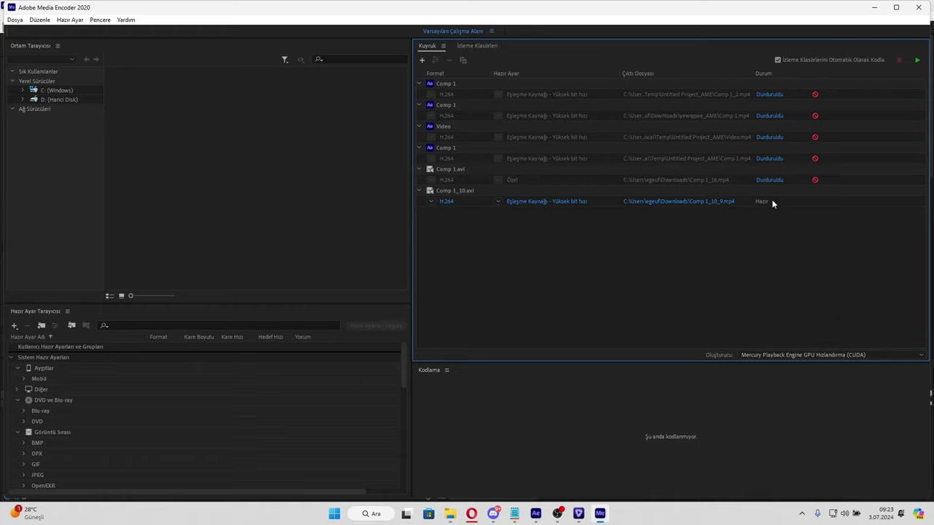
{"action": "left_click", "coordinate": [772, 201]}
{"action": "left_click", "coordinate": [499, 203]}
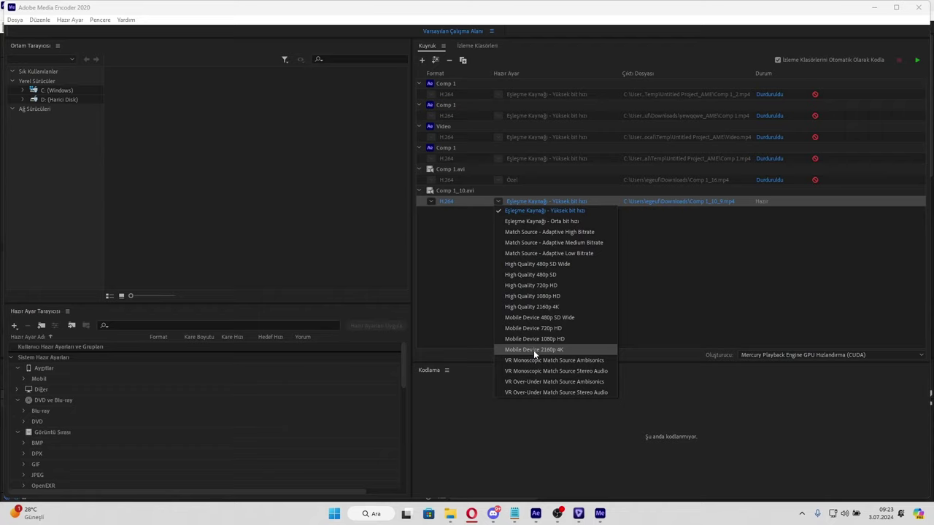
{"action": "left_click", "coordinate": [533, 350]}
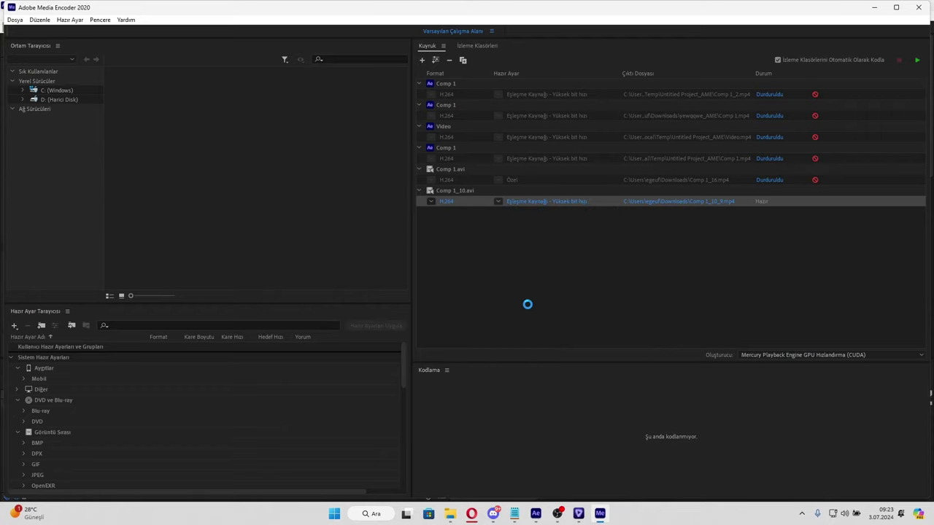
{"action": "left_click", "coordinate": [528, 205]}
Set the export frame size to 1080 wide by 1440 high
{"action": "left_click", "coordinate": [575, 311]}
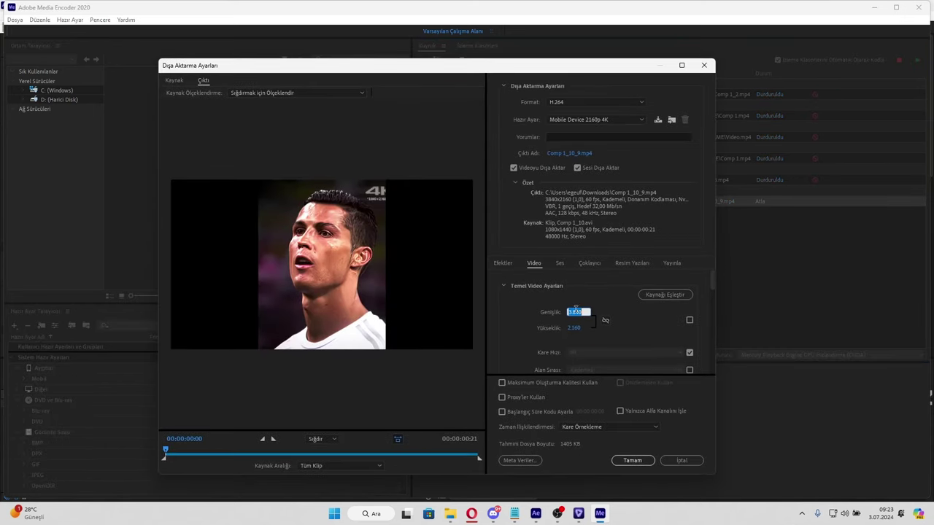
{"action": "type", "text": "1080"}
{"action": "key", "text": "Tab"}
{"action": "type", "text": "1440"}
{"action": "key", "text": "Tab"}
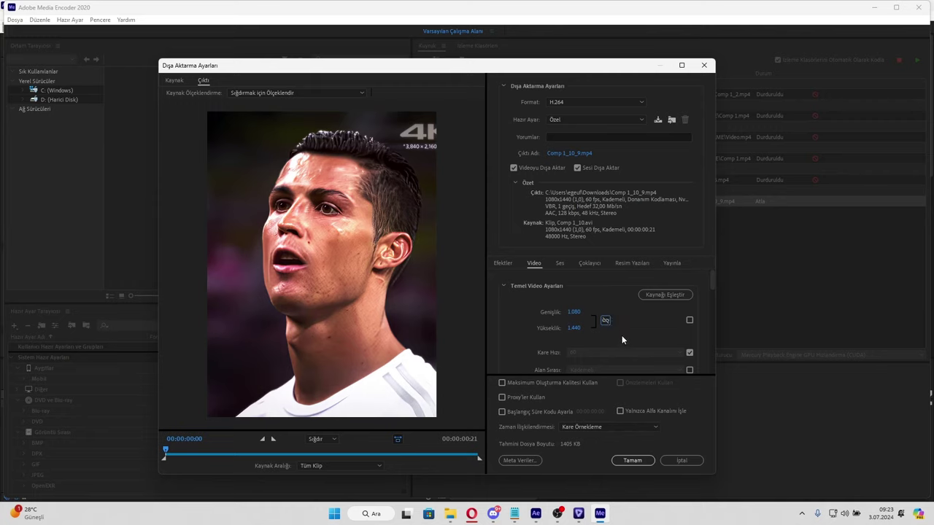
Enable Use Maximum Render Quality, confirm the settings, and start encoding the queue
{"action": "left_click", "coordinate": [509, 384]}
{"action": "scroll", "coordinate": [569, 334], "scroll_direction": "down", "scroll_amount": 2}
{"action": "scroll", "coordinate": [569, 335], "scroll_direction": "down", "scroll_amount": 3}
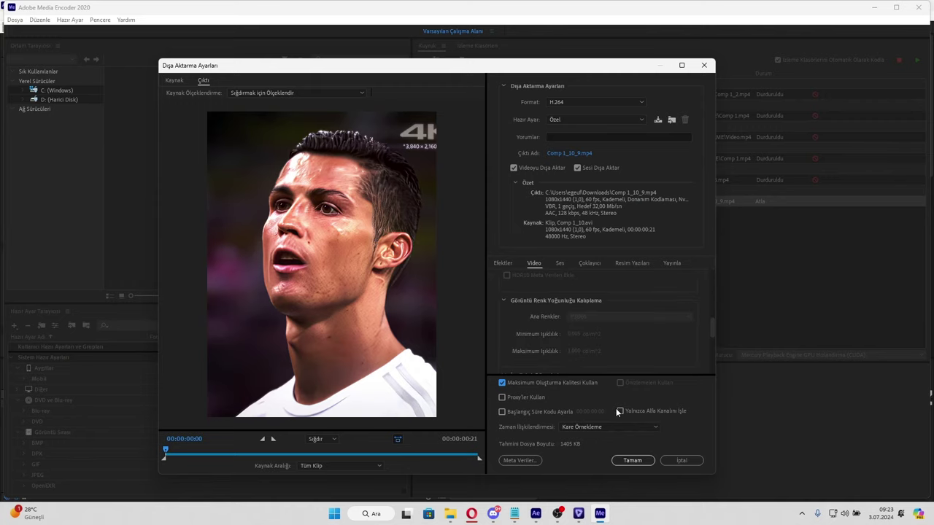
{"action": "left_click", "coordinate": [632, 460]}
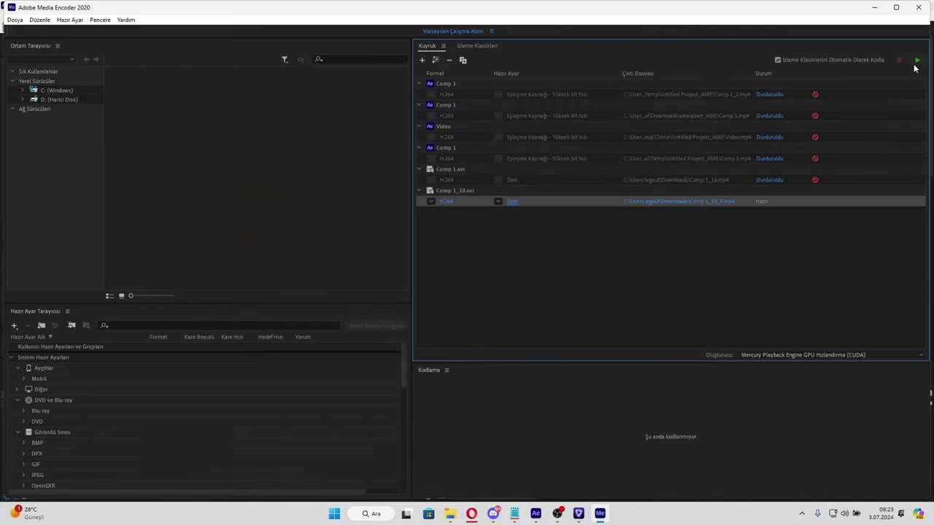
{"action": "left_click", "coordinate": [917, 61]}
Close Media Encoder, play Comp 1_10_9 from Downloads, then close the player
{"action": "left_click", "coordinate": [918, 7]}
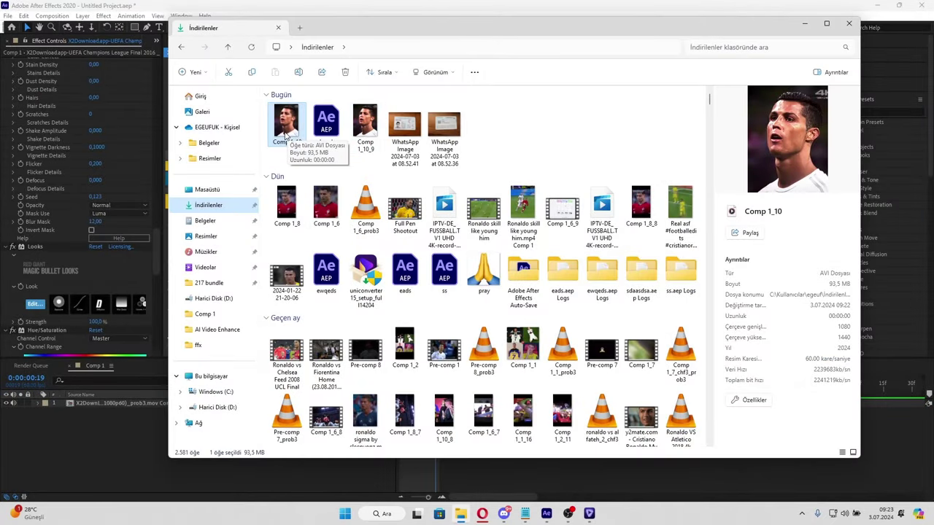
{"action": "double_click", "coordinate": [379, 138]}
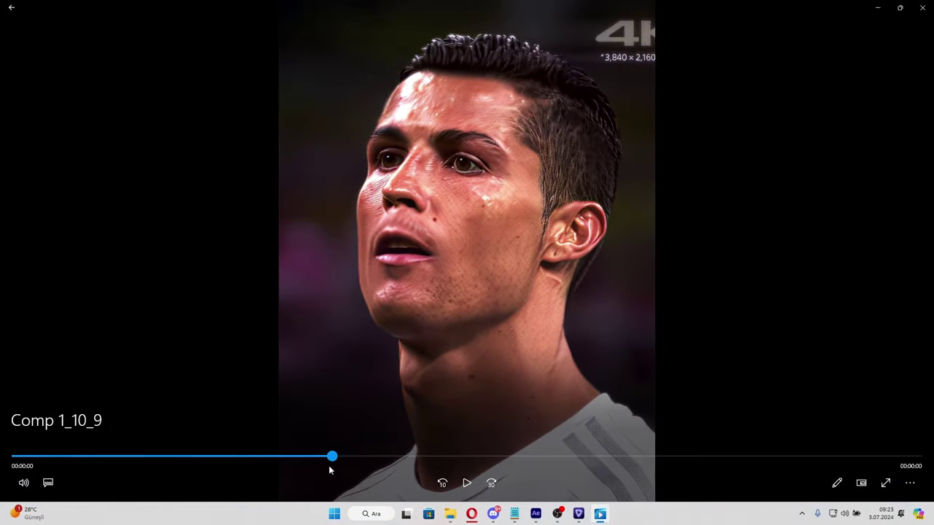
{"action": "left_click", "coordinate": [922, 8]}
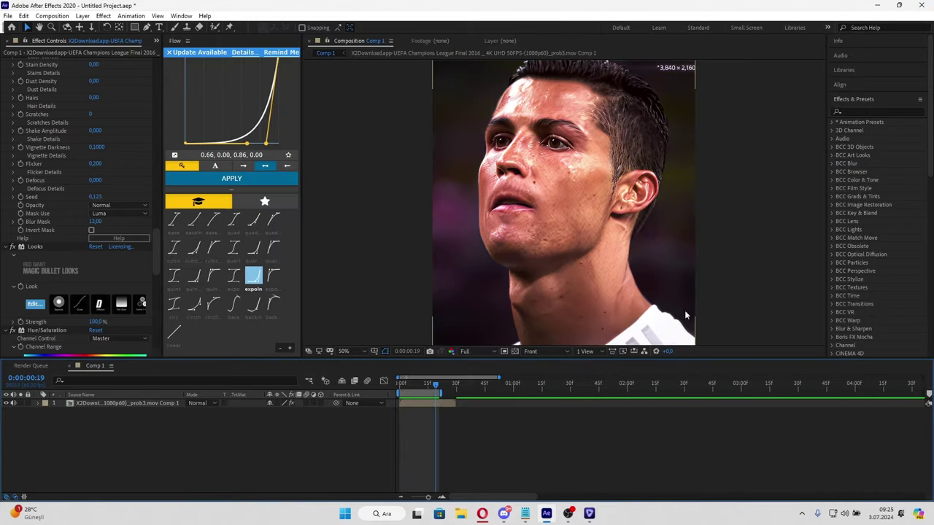
Zoom the comp view to 50% and back to 25%, then show the Project panel
{"action": "key", "text": "."}
{"action": "key", "text": "comma"}
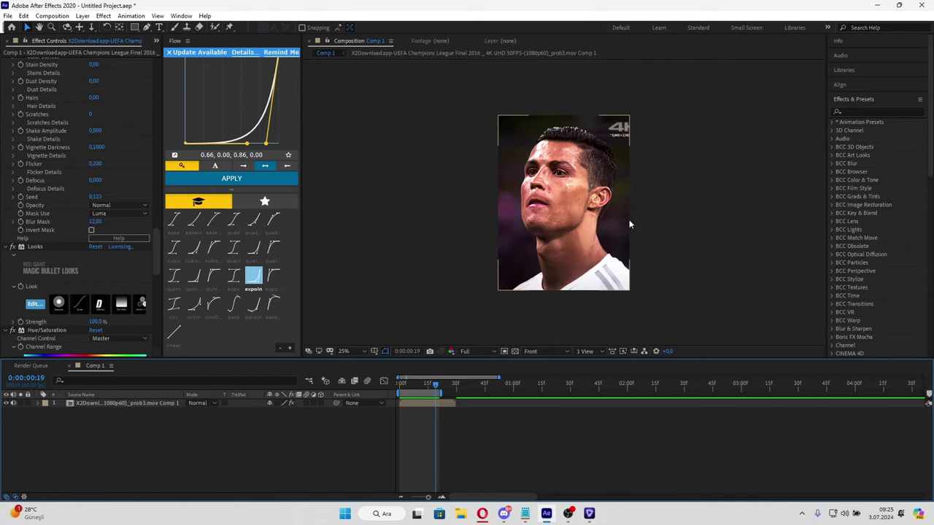
{"action": "left_click", "coordinate": [424, 405]}
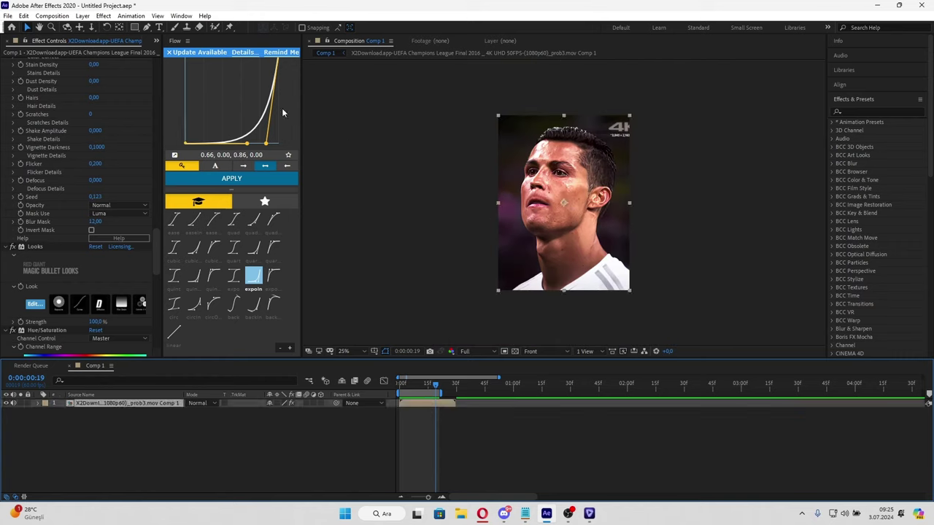
{"action": "left_click", "coordinate": [155, 40]}
{"action": "left_click", "coordinate": [169, 52]}
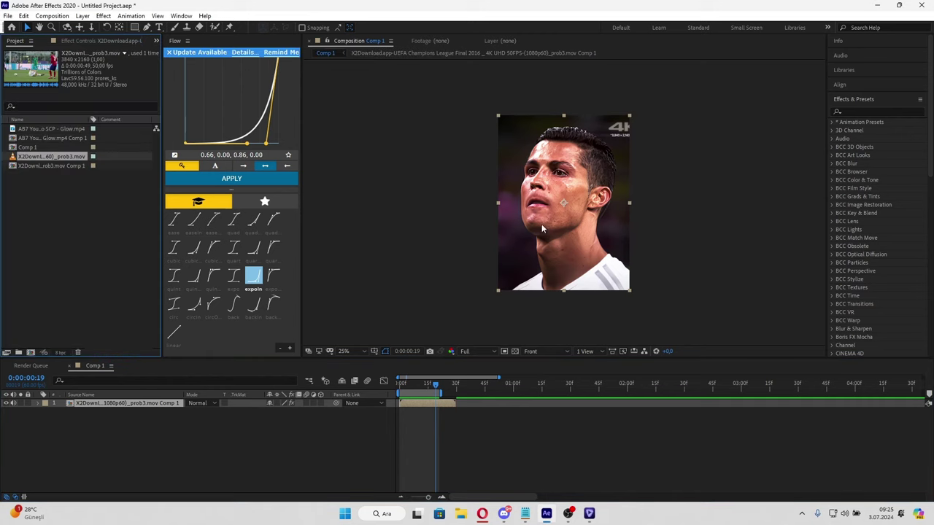
{"action": "left_click", "coordinate": [535, 432]}
{"action": "scroll", "coordinate": [684, 207], "scroll_direction": "up", "scroll_amount": 1}
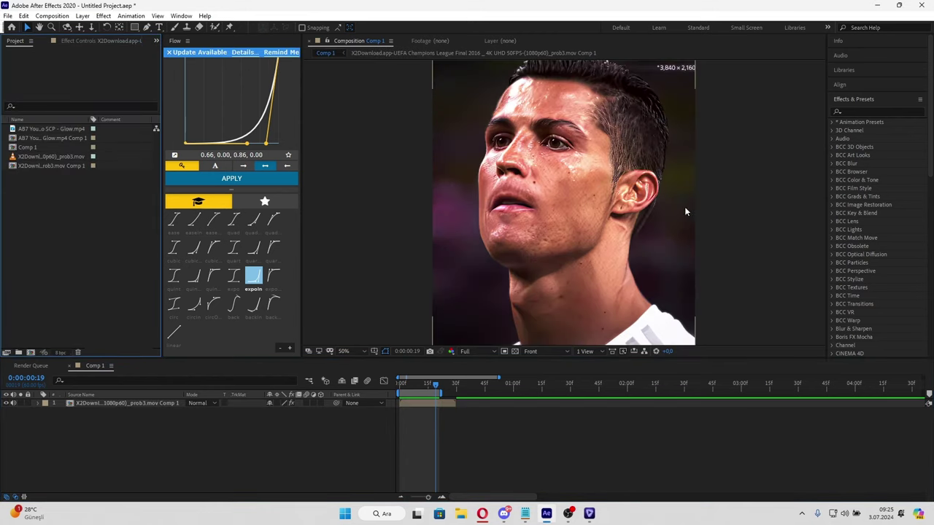
{"action": "scroll", "coordinate": [614, 210], "scroll_direction": "down", "scroll_amount": 1}
Set Comp 1's height to 1920 in Composition Settings and move the playhead to 0:00:00:12
{"action": "right_click", "coordinate": [53, 146]}
{"action": "left_click", "coordinate": [80, 151]}
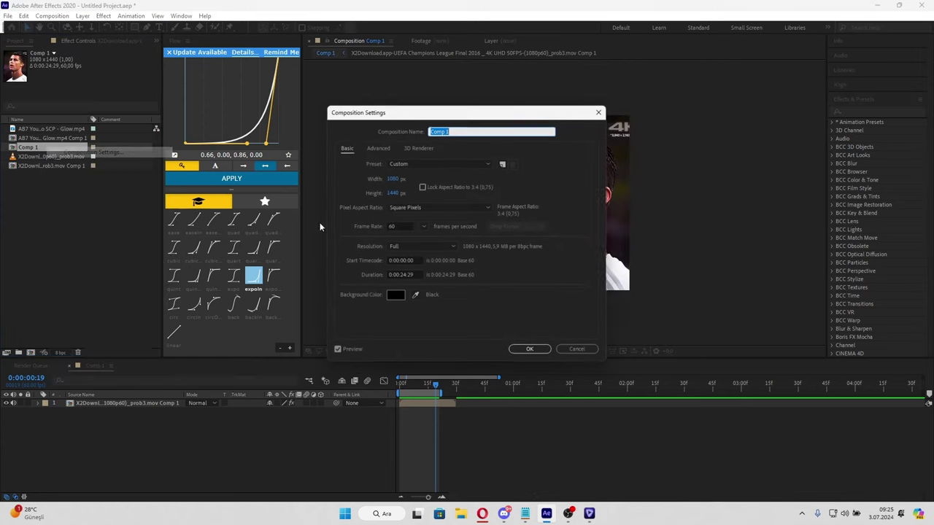
{"action": "left_click", "coordinate": [392, 193]}
{"action": "type", "text": "1920"}
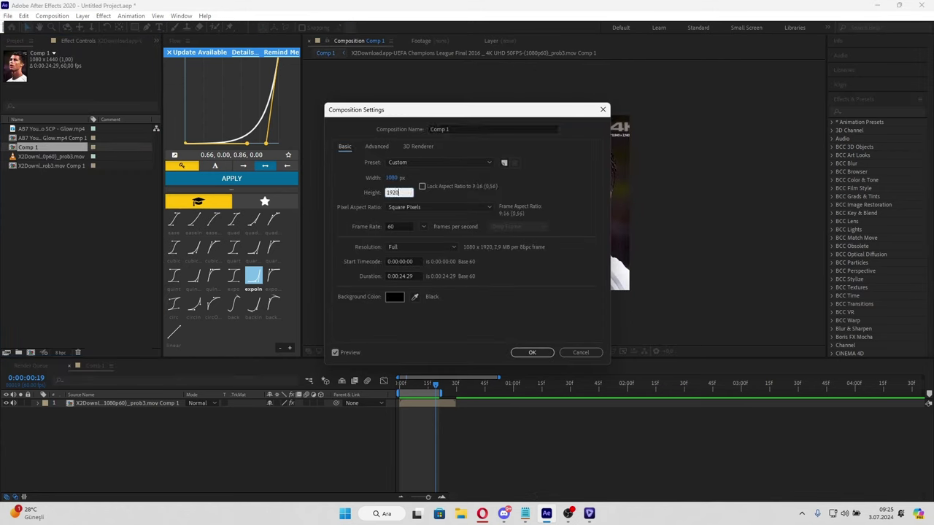
{"action": "left_click", "coordinate": [531, 353]}
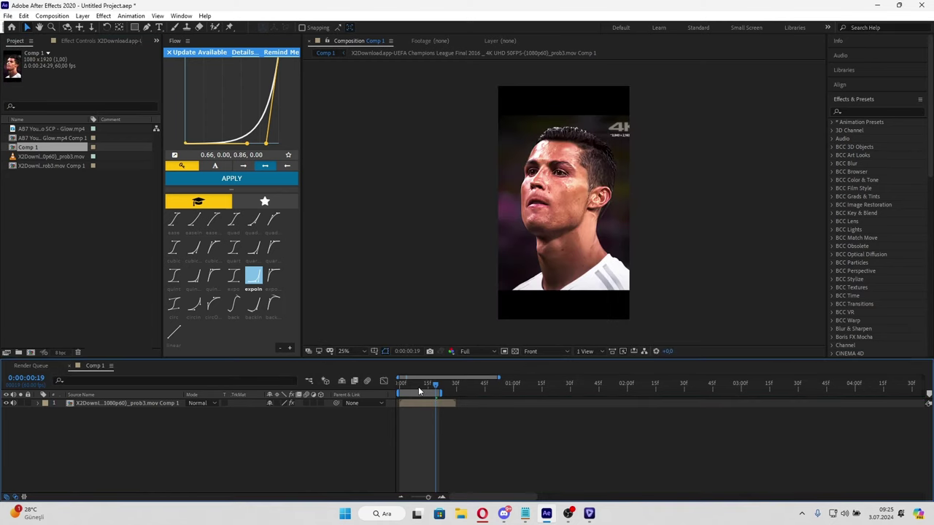
{"action": "left_click", "coordinate": [418, 385]}
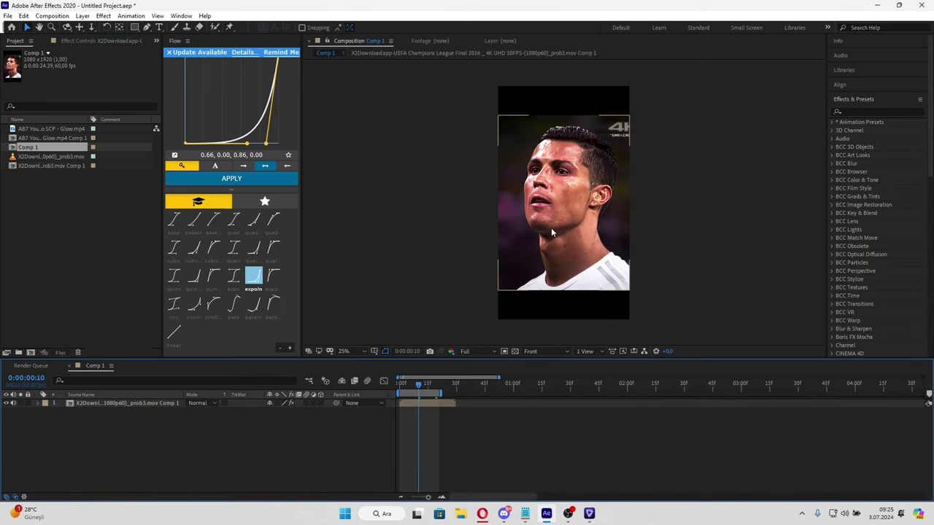
{"action": "left_click_drag", "start_coordinate": [418, 385], "coordinate": [431, 385]}
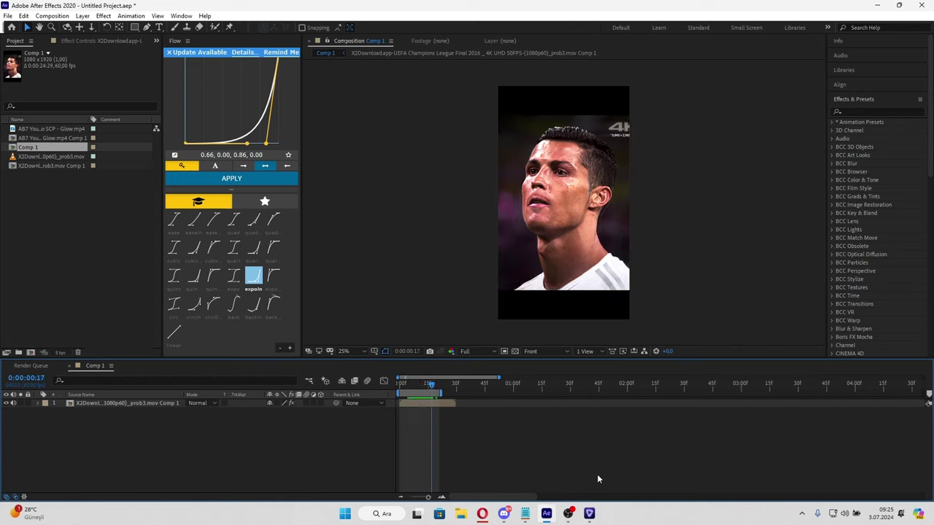